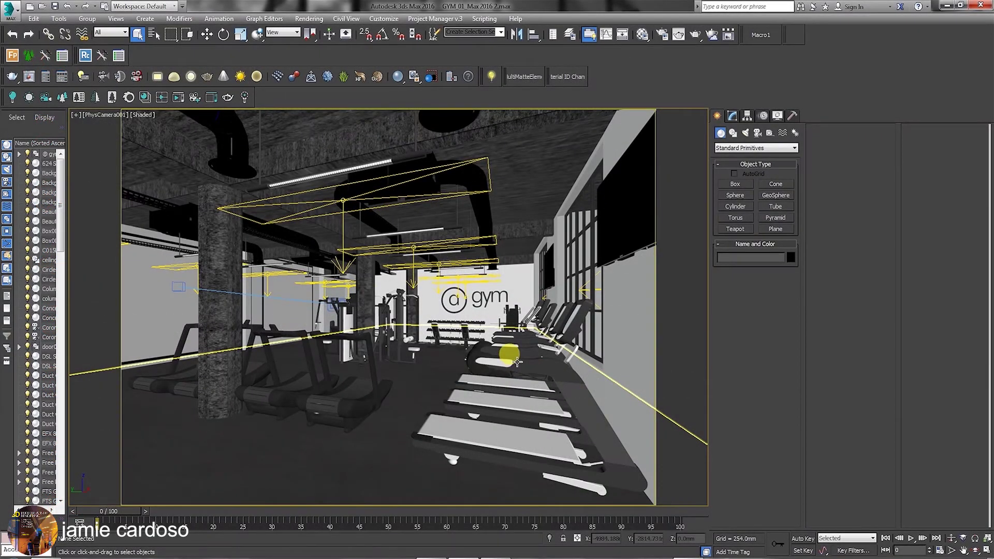
Launch Project Manager v.3 and add the seven Gym 2 folders, Downloaded through To upload, to Models
left_click(435, 19)
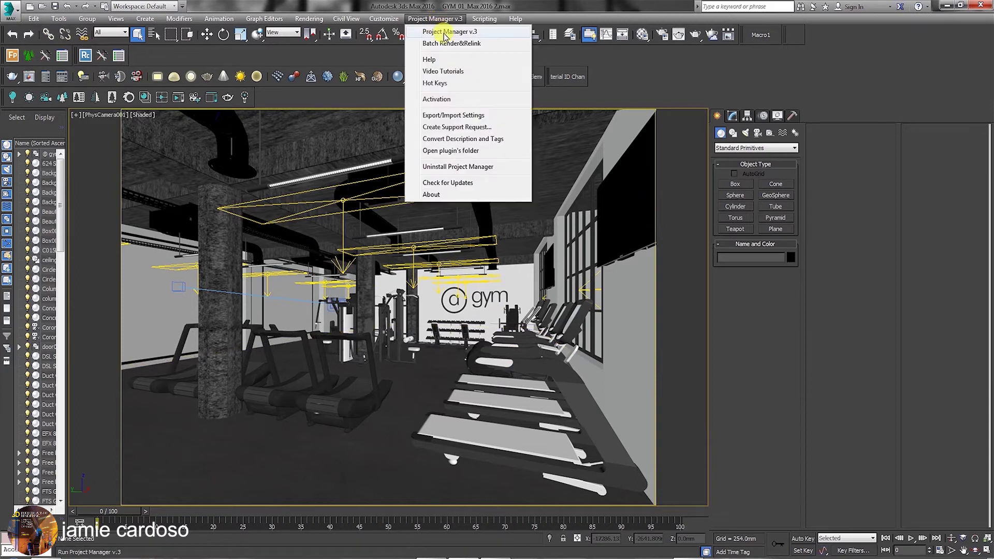
left_click(444, 32)
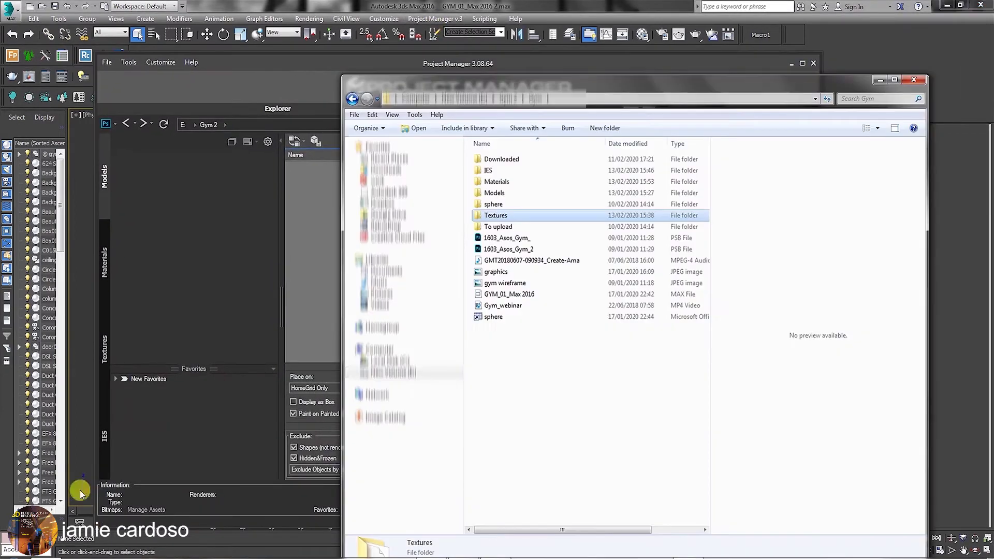
left_click(498, 228)
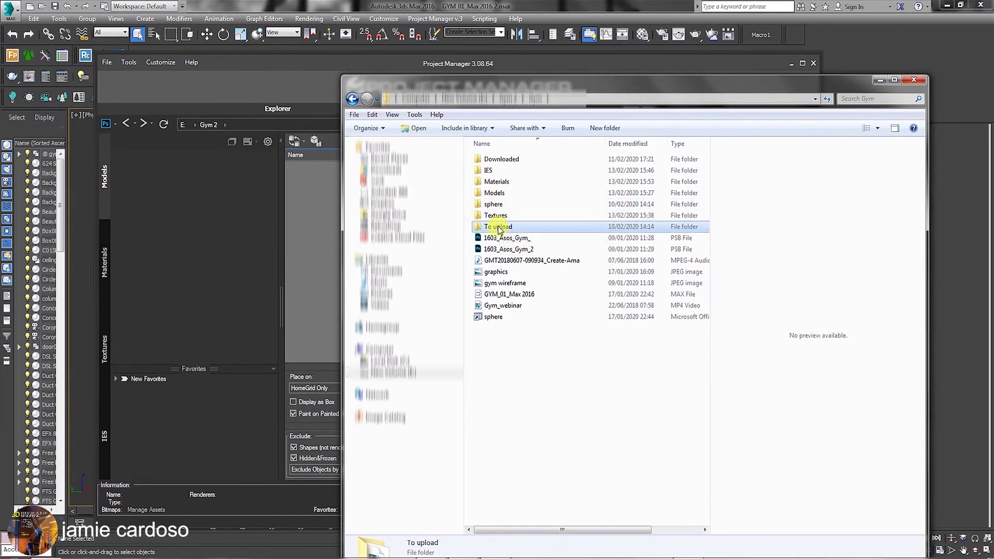
left_click(500, 160, "shift")
left_click_drag(501, 166, 173, 188)
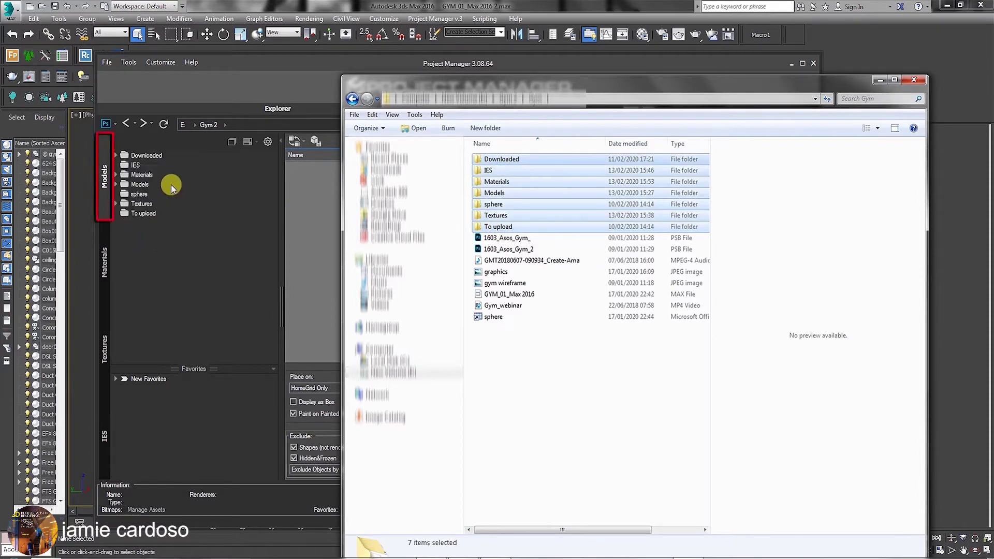
left_click(201, 202)
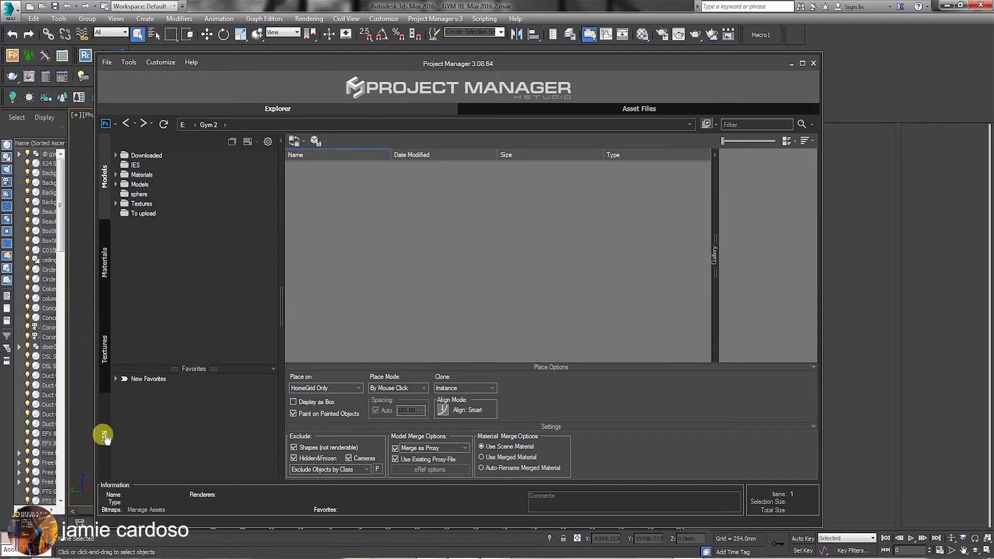
Look through the libraries, then add the Materials folder to the Materials library
left_click(102, 263)
left_click(104, 349)
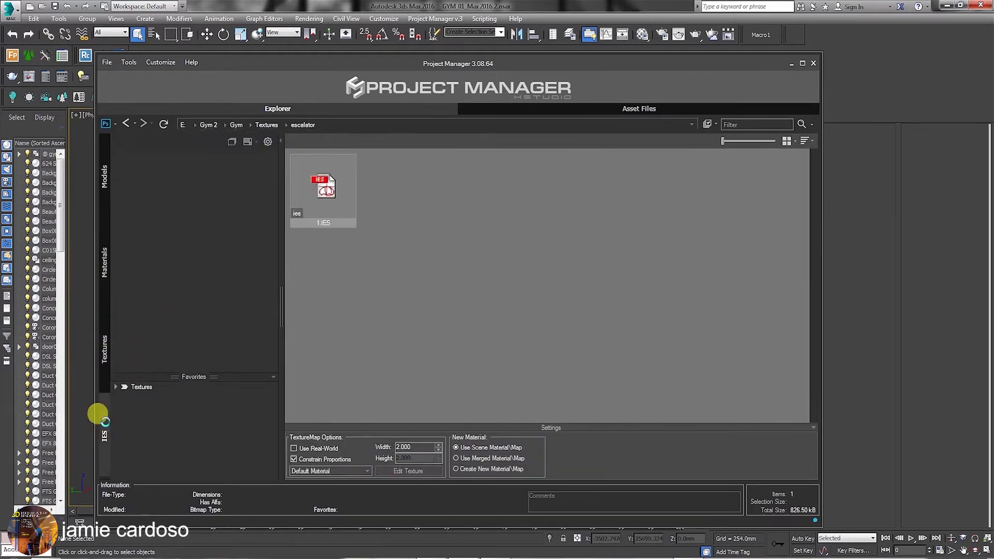
left_click(104, 436)
left_click(104, 262)
left_click(104, 184)
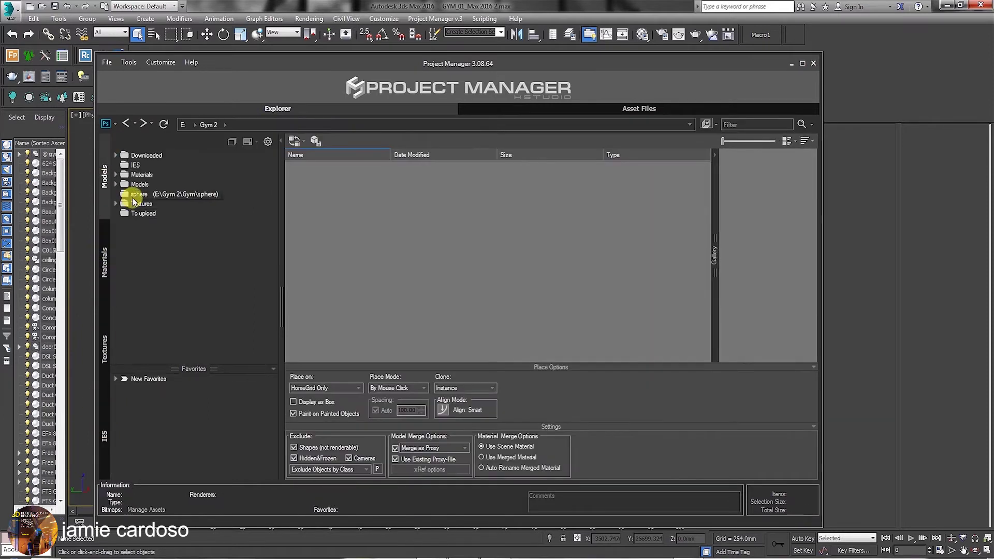
left_click(104, 264)
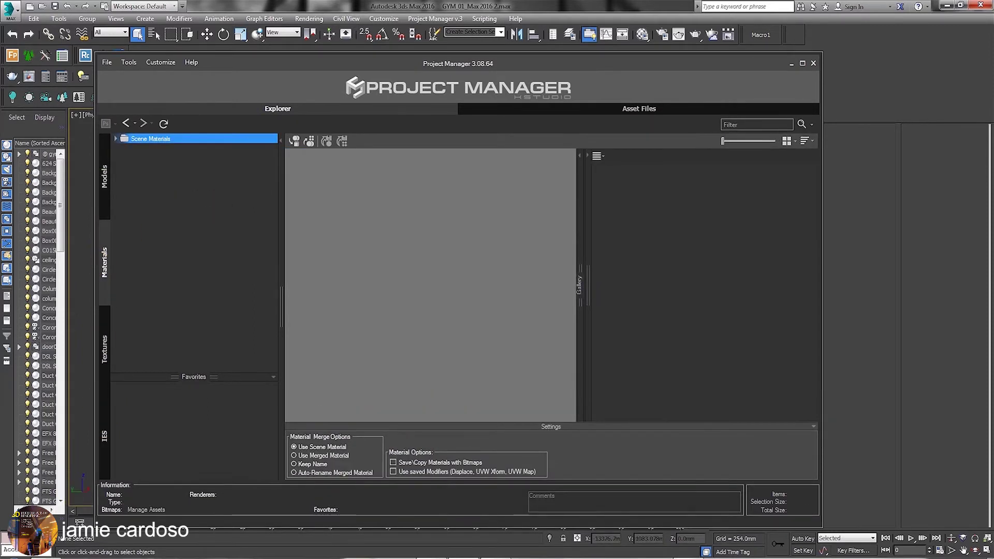
key("alt+Tab")
left_click_drag(522, 186, 151, 238)
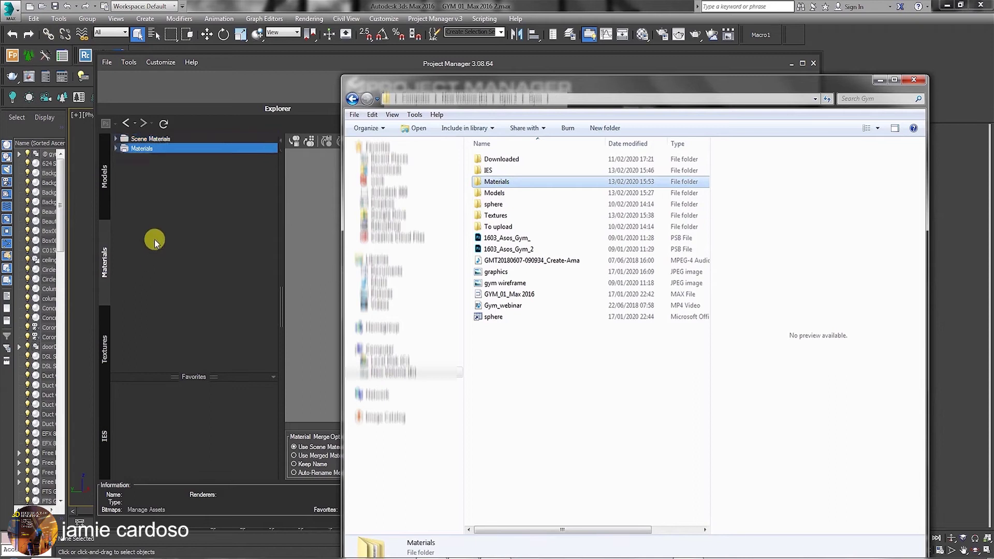
Add the Textures folder to the Textures library
left_click(104, 346)
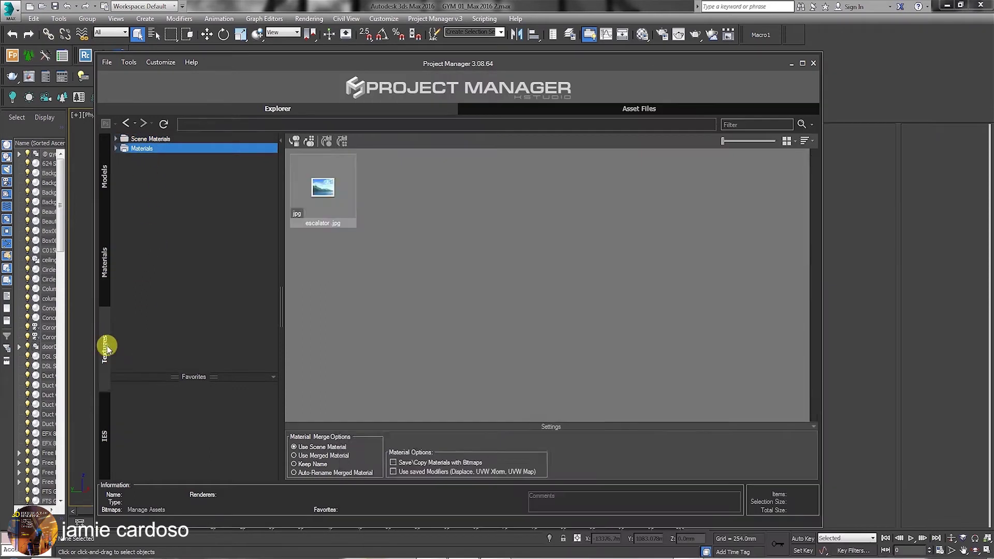
key("alt+Tab")
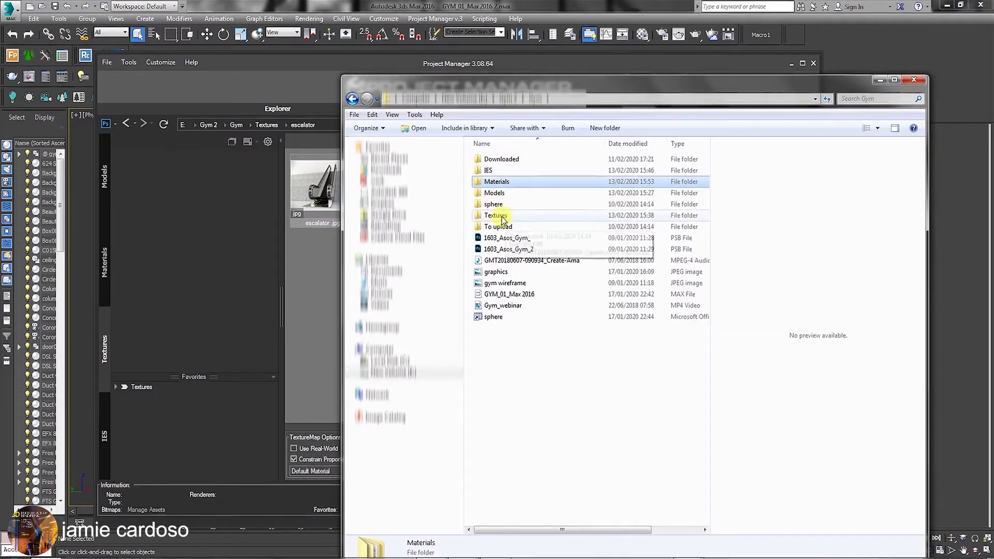
left_click_drag(496, 215, 212, 273)
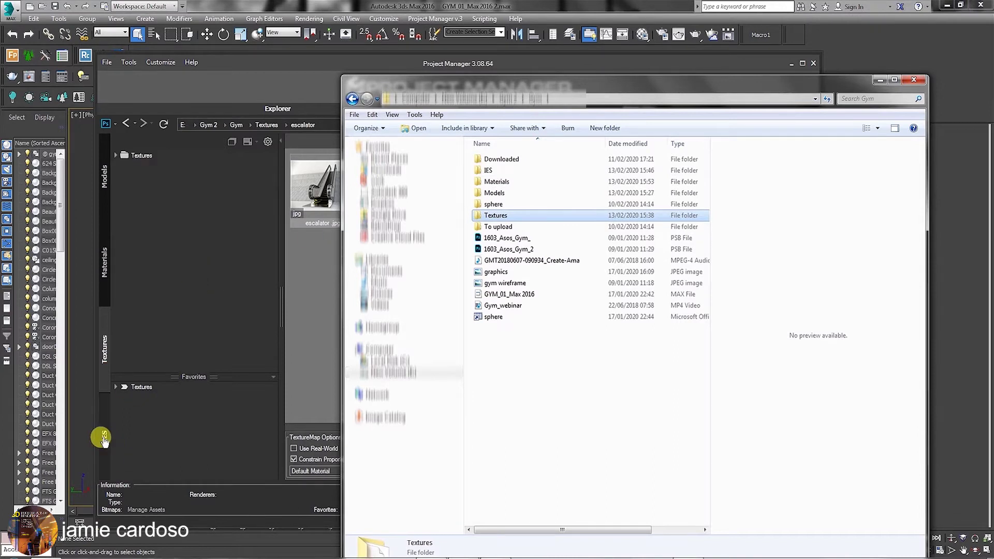
Add the IES folder to the IES library and return to the Models library
left_click(104, 436)
left_click(208, 125)
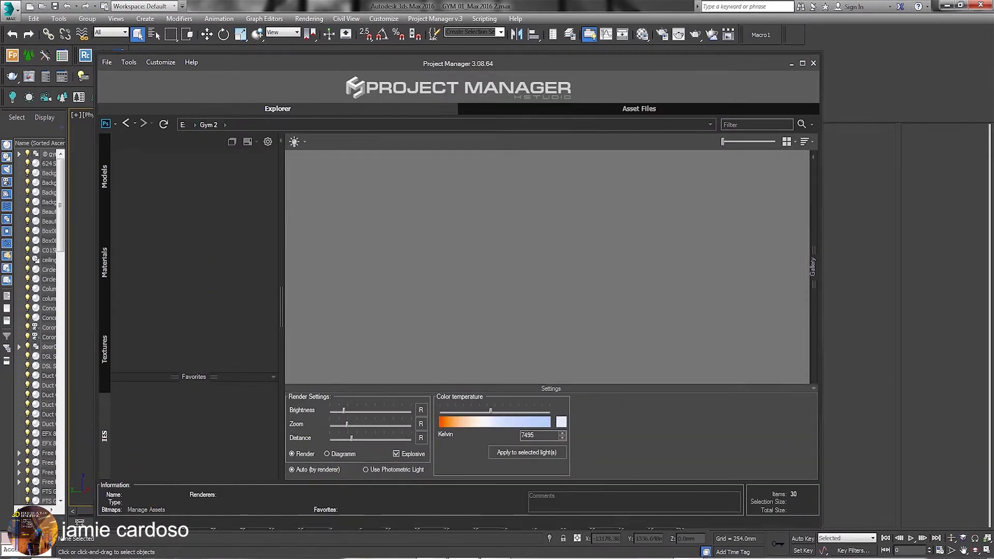
key("alt+Tab")
left_click_drag(494, 169, 175, 165)
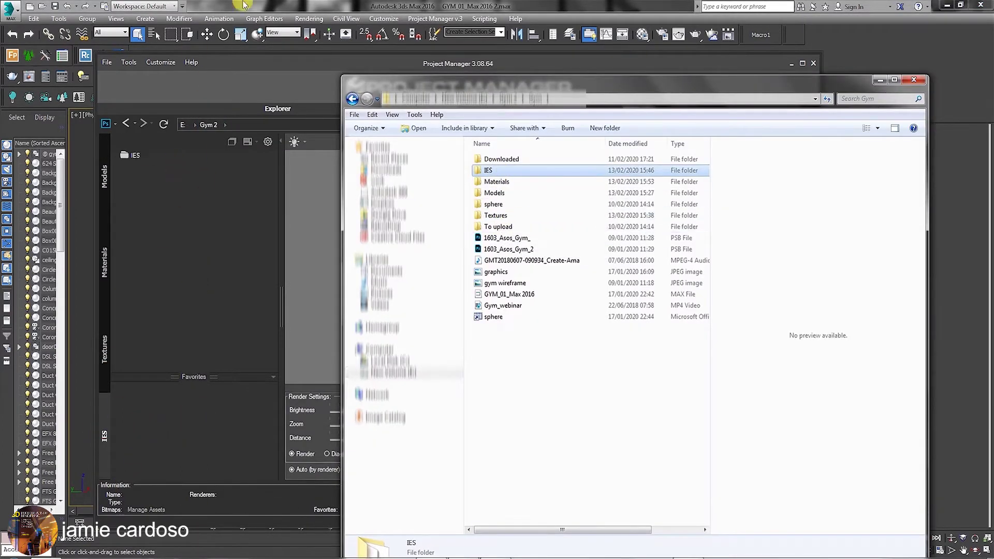
left_click(104, 178)
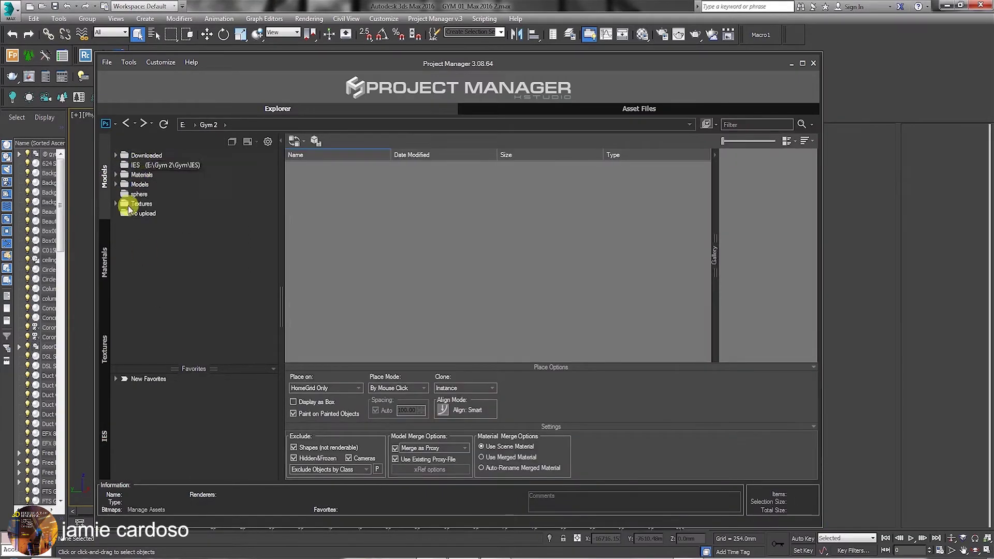
left_click_drag(146, 158, 135, 275)
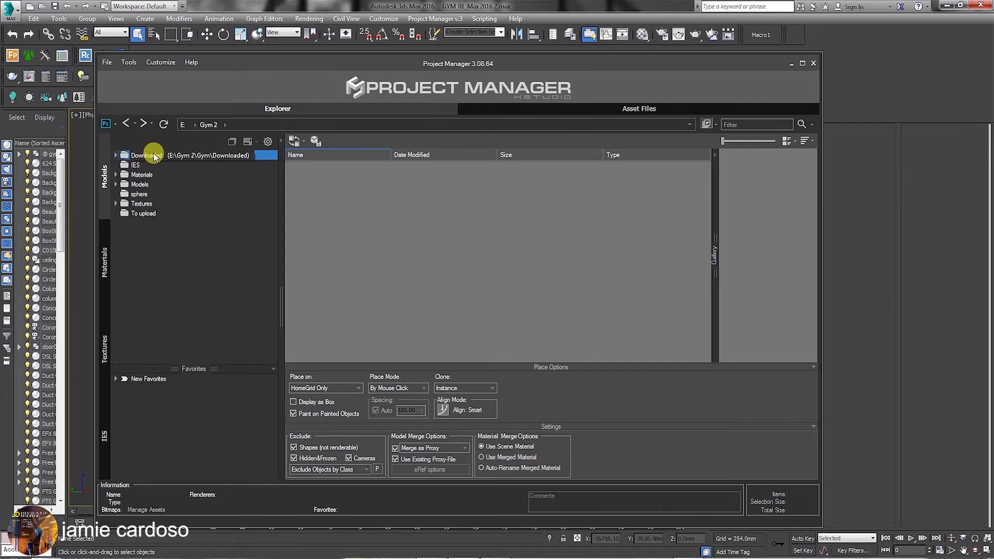
Expand Models and select escalator, M2014-TABLE_VRay, Table+Chair-Corona and trestle_vintage together
left_click(141, 185)
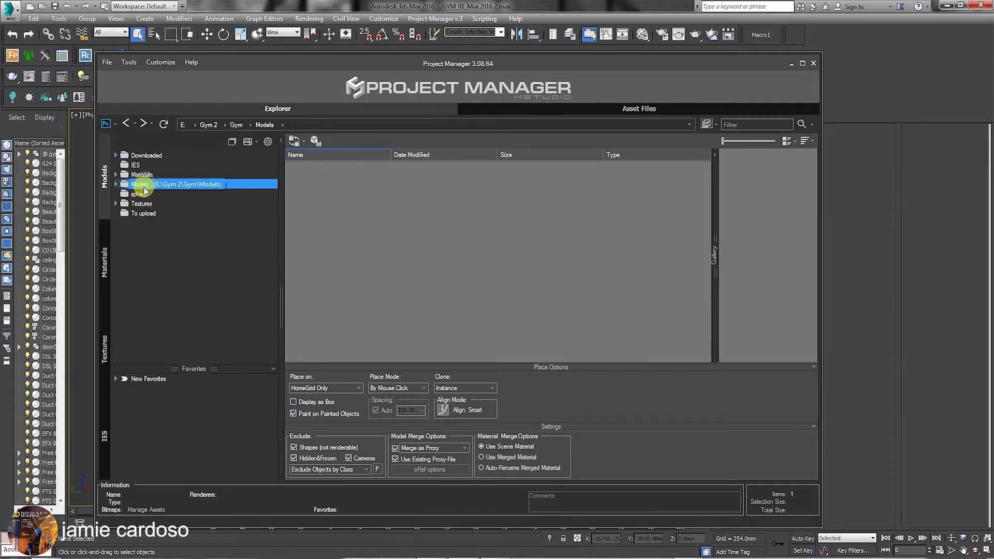
left_click(149, 214)
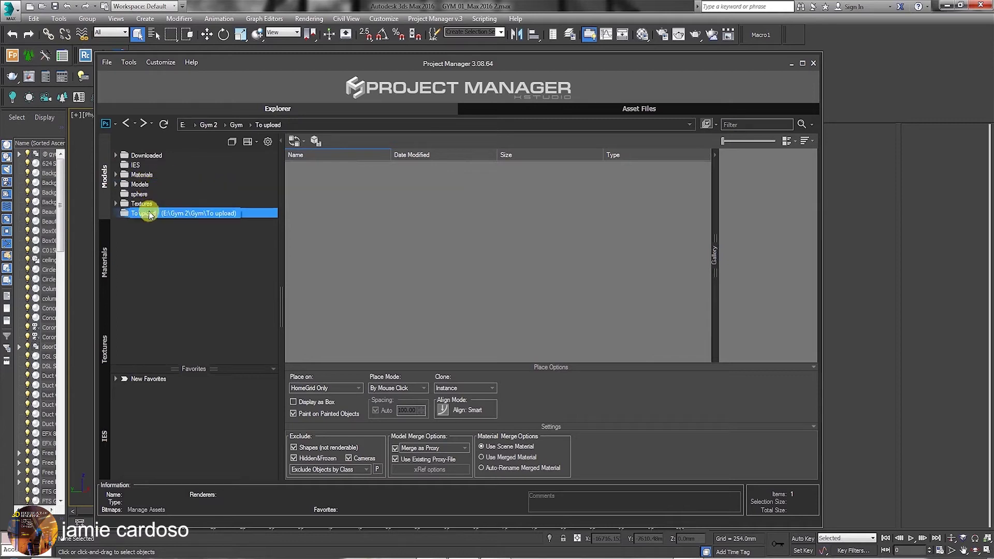
left_click(148, 185)
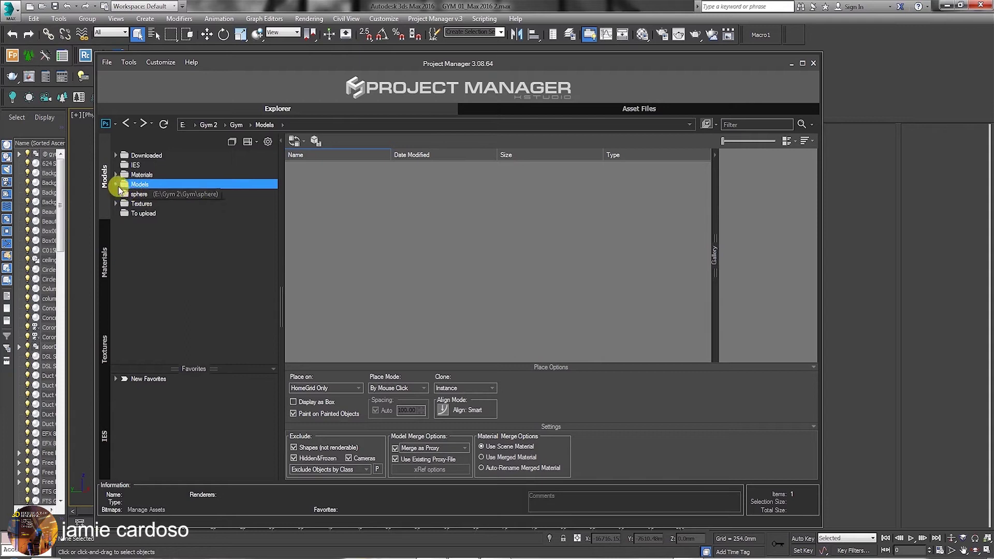
double_click(133, 186)
left_click(154, 194)
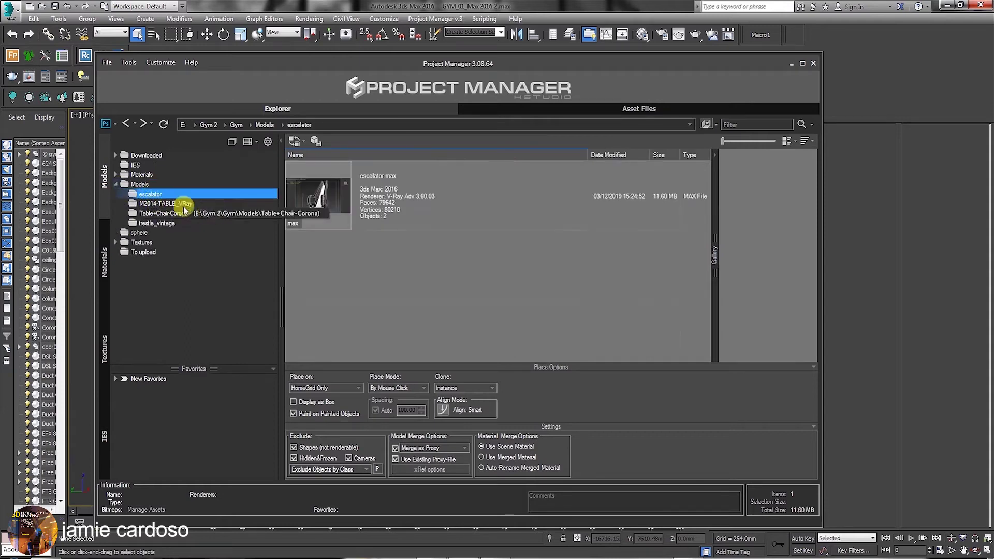
left_click(155, 214, "shift")
left_click(150, 193)
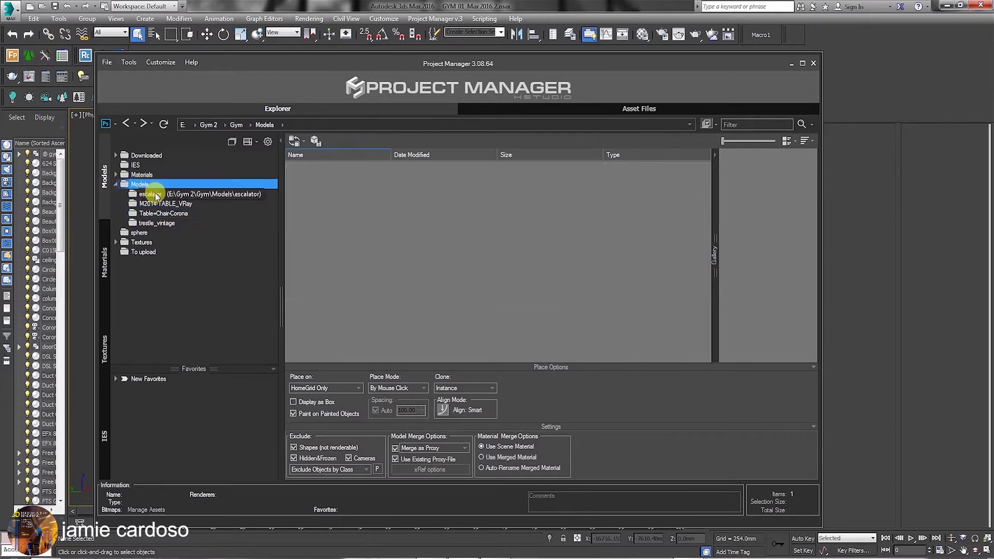
left_click(160, 224, "shift")
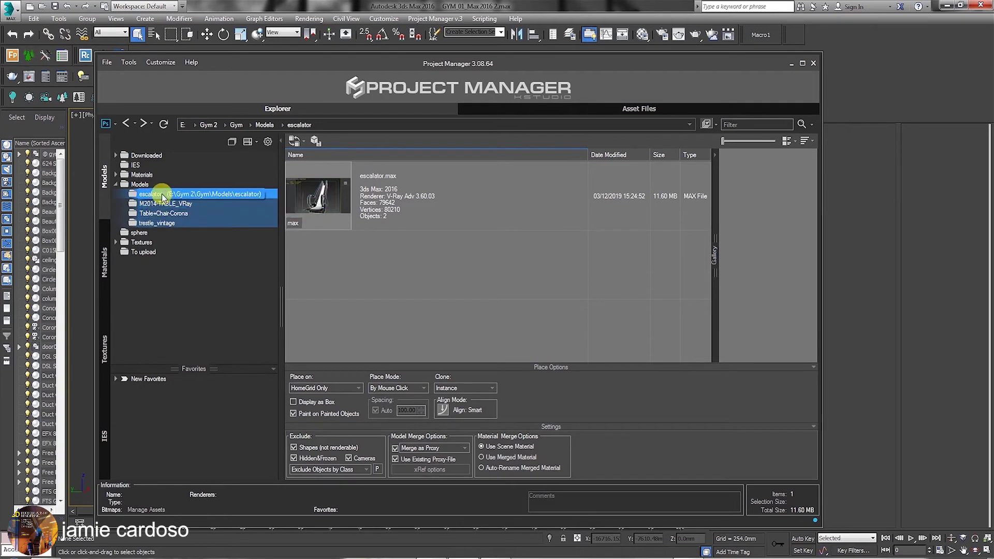
Copy the four model folders, paste them into a new New Catalog, and expand it
right_click(162, 196)
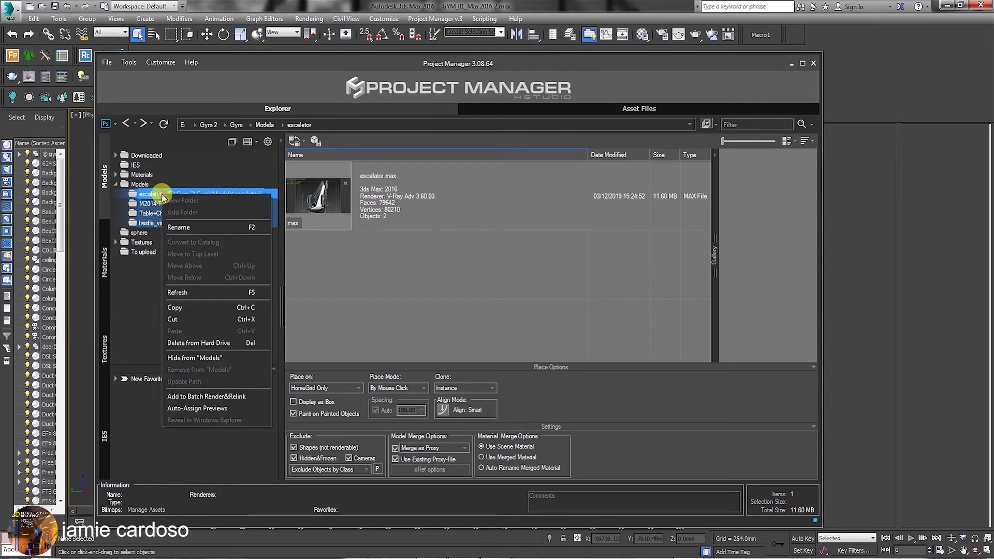
left_click(196, 309)
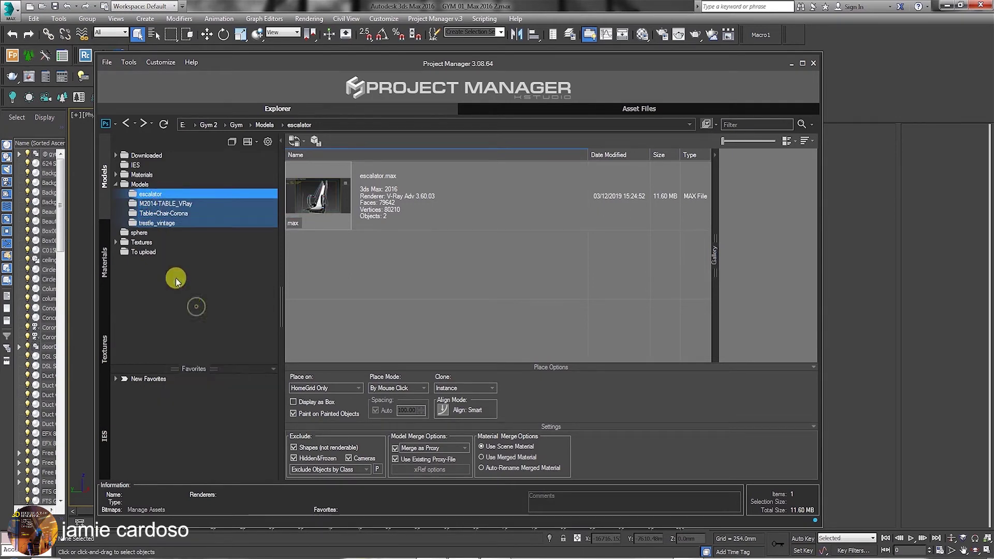
right_click(140, 277)
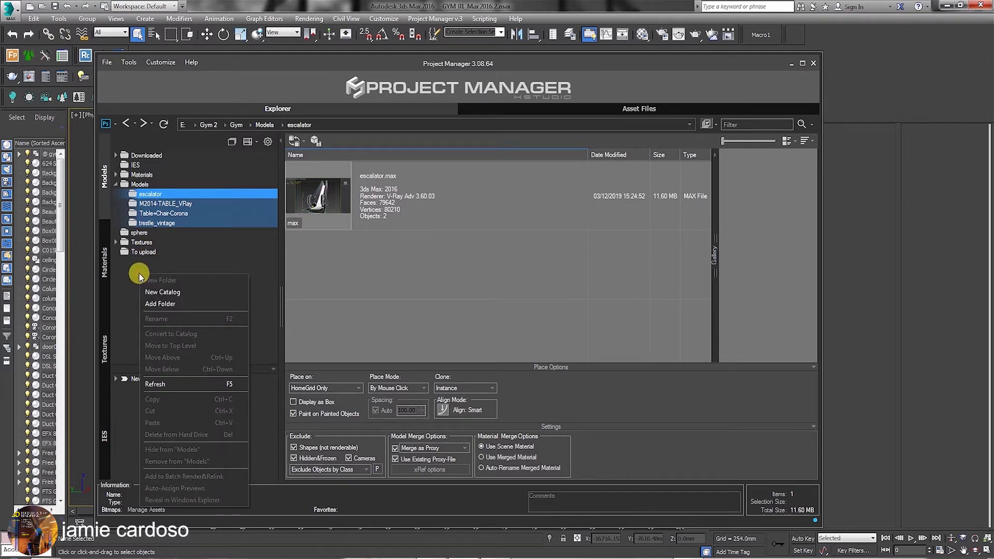
left_click(165, 292)
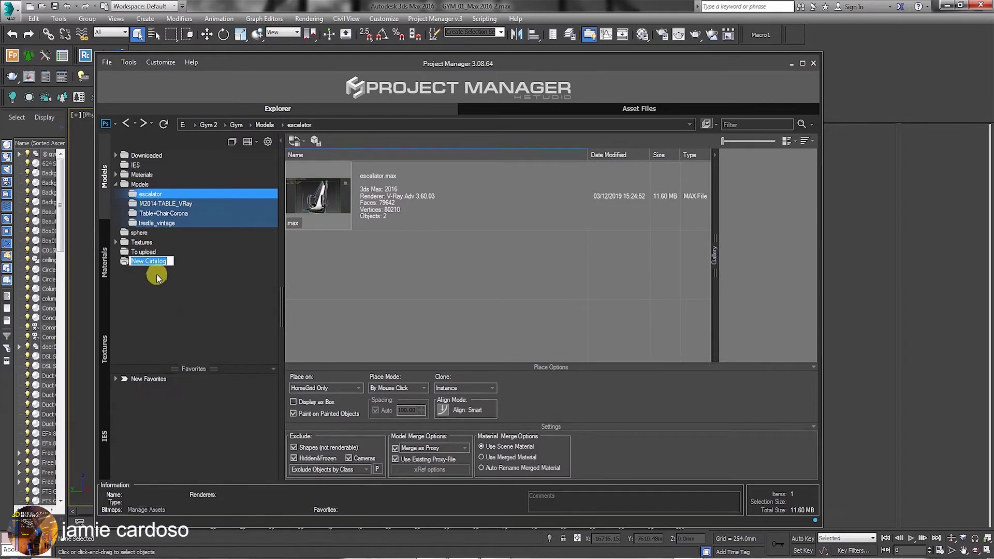
right_click(150, 264)
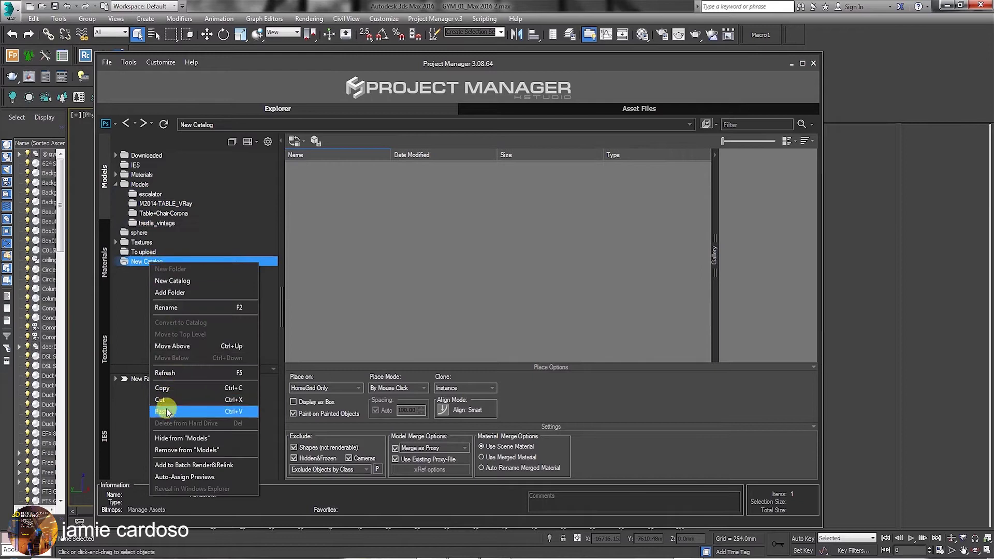
left_click(161, 412)
left_click(115, 262)
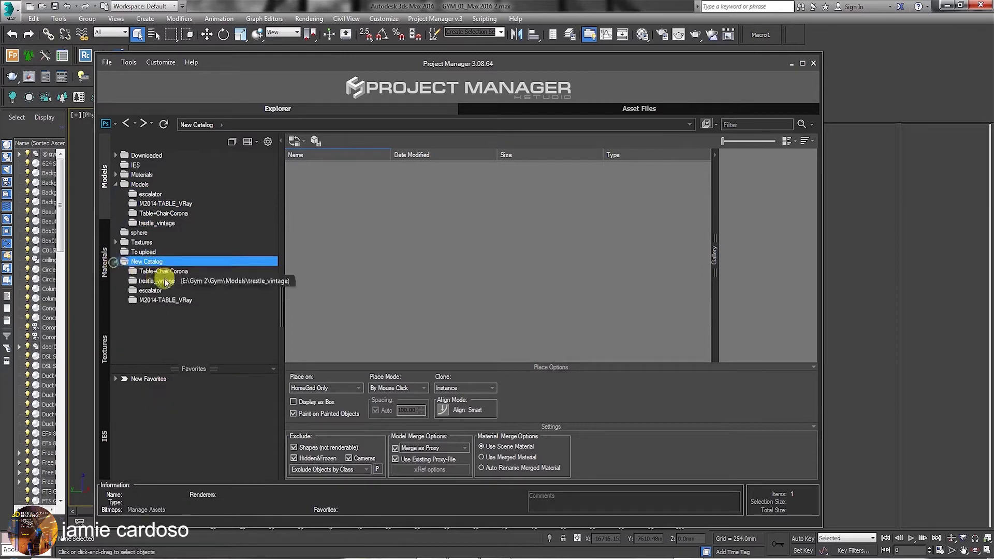
left_click(151, 272)
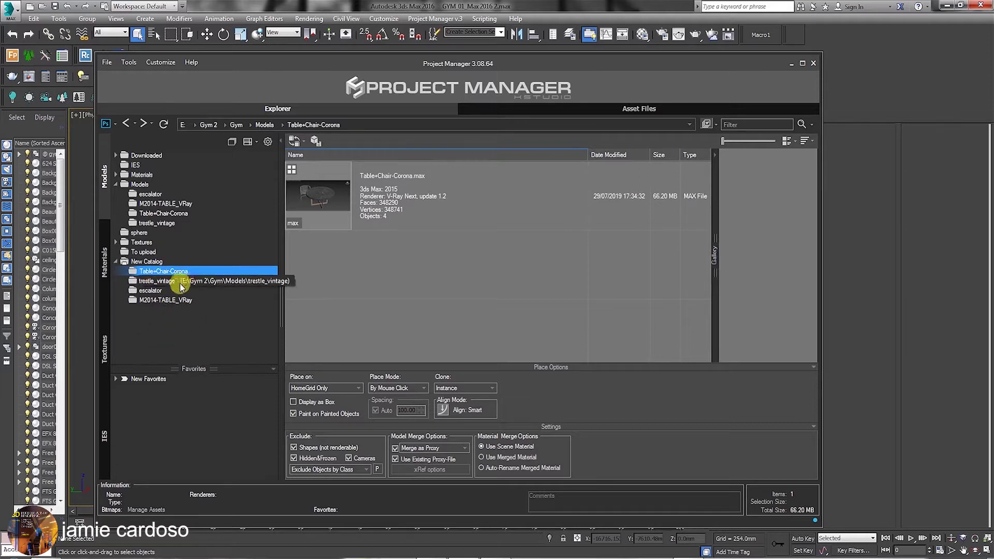
Hide escalator, M2014-TABLE_VRay and trestle_vintage from Models using Hide only current
left_click(156, 283)
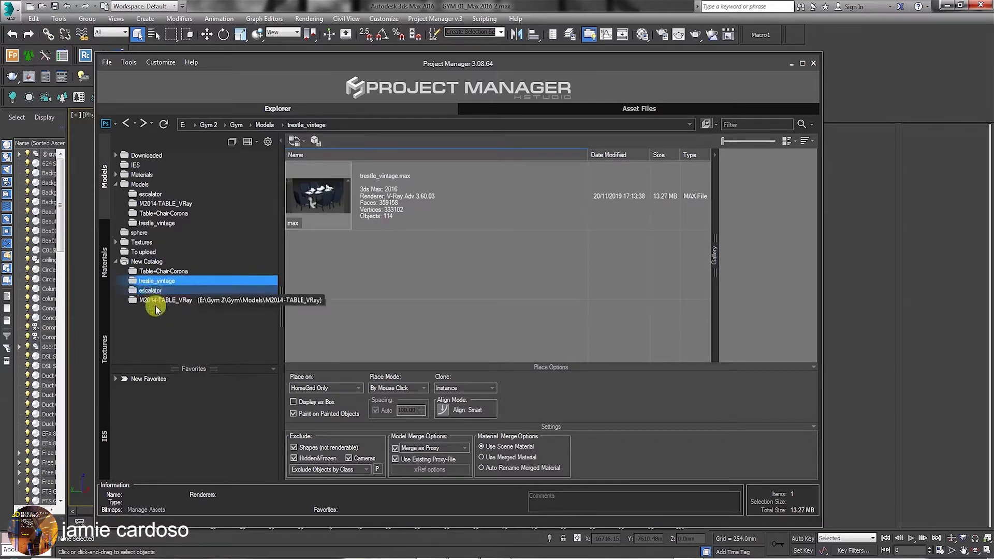
left_click(156, 300, "shift")
right_click(154, 282)
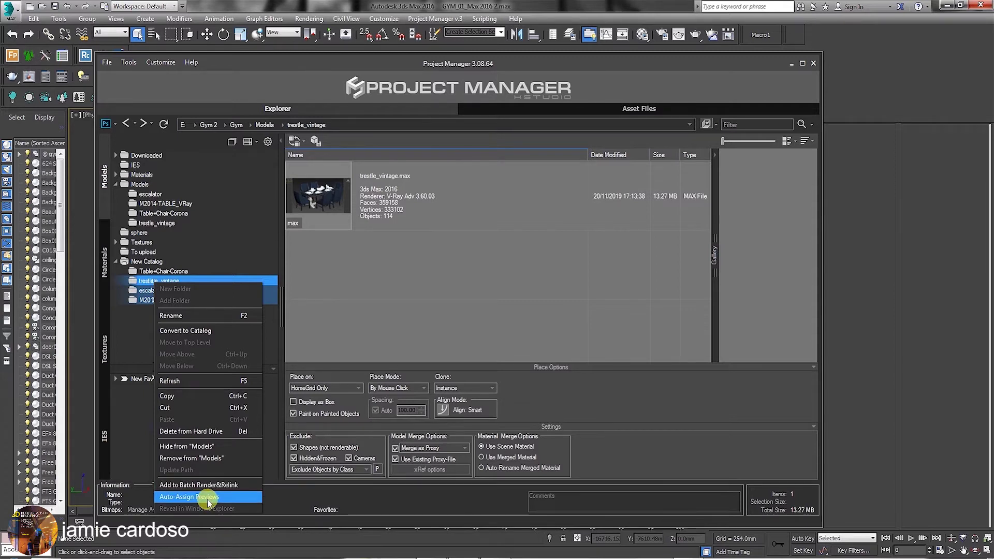
left_click(187, 447)
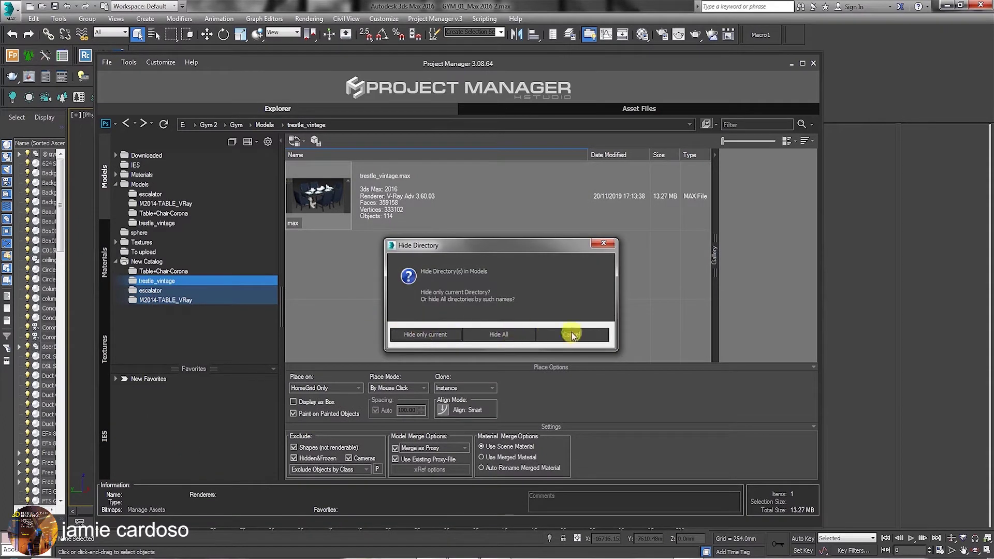
left_click(417, 334)
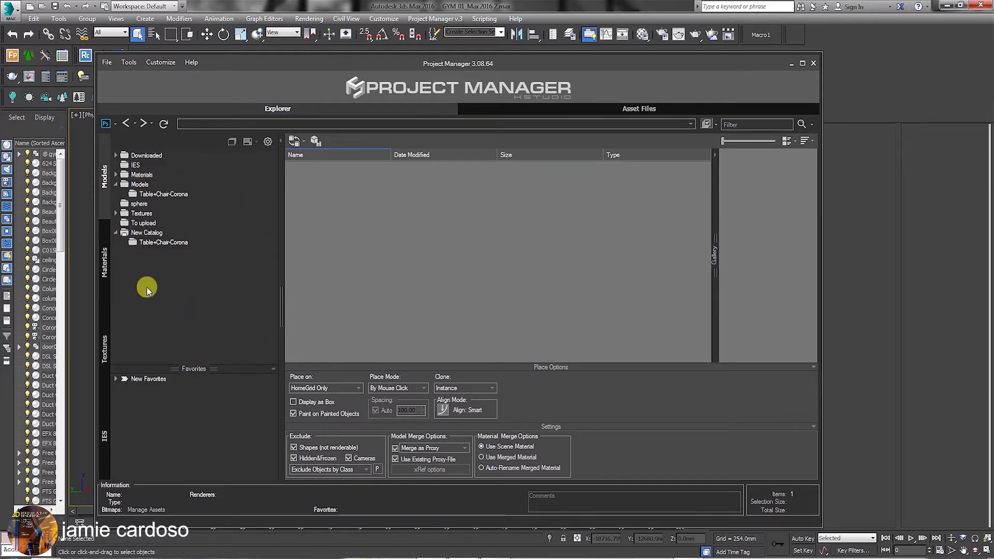
Remove all three entries from Hidden Directories in Common Settings so the folders reappear
double_click(150, 242)
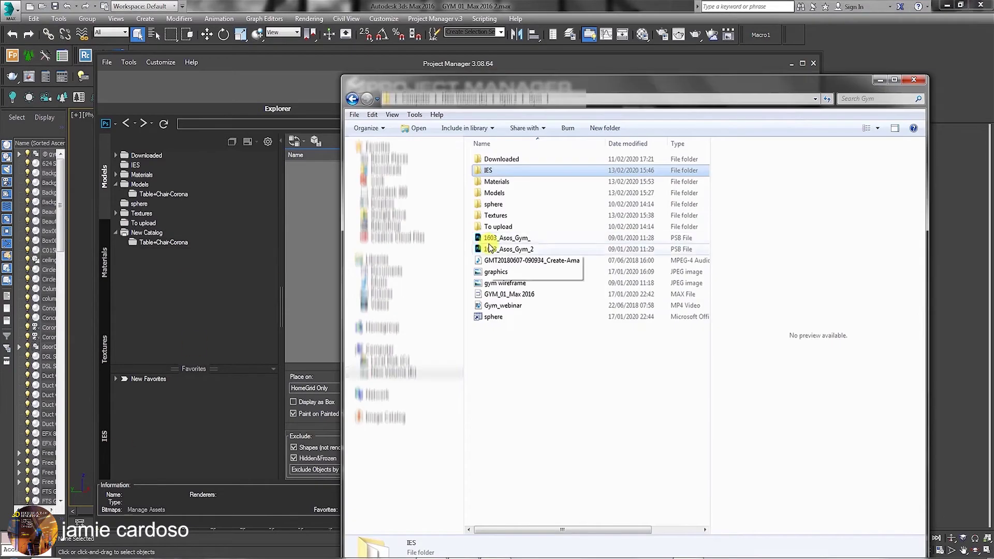
left_click(171, 286)
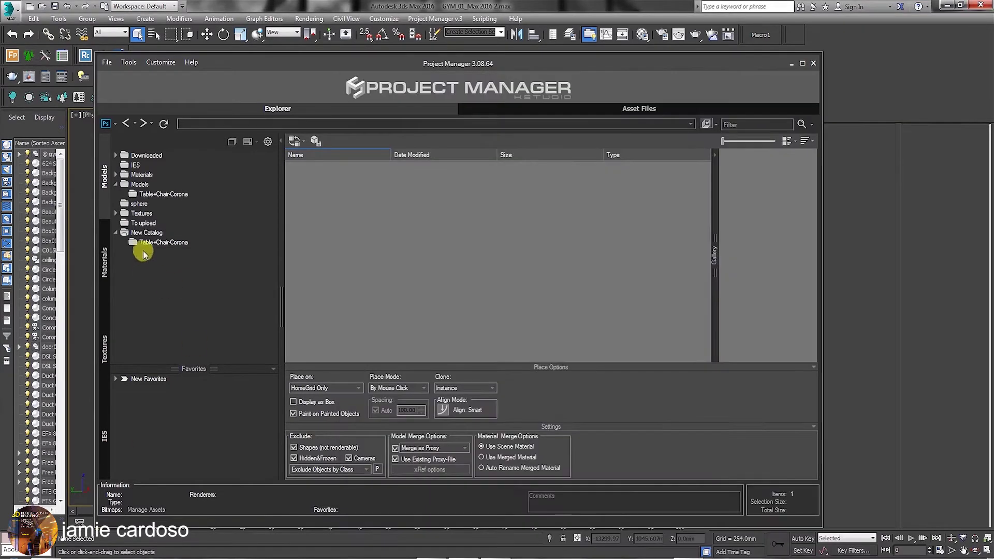
left_click(266, 141)
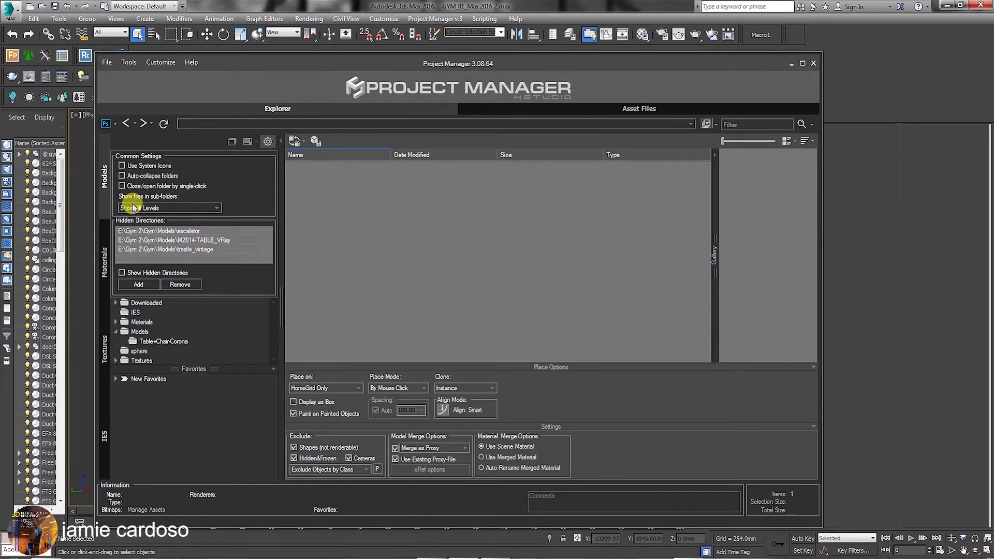
left_click(131, 232)
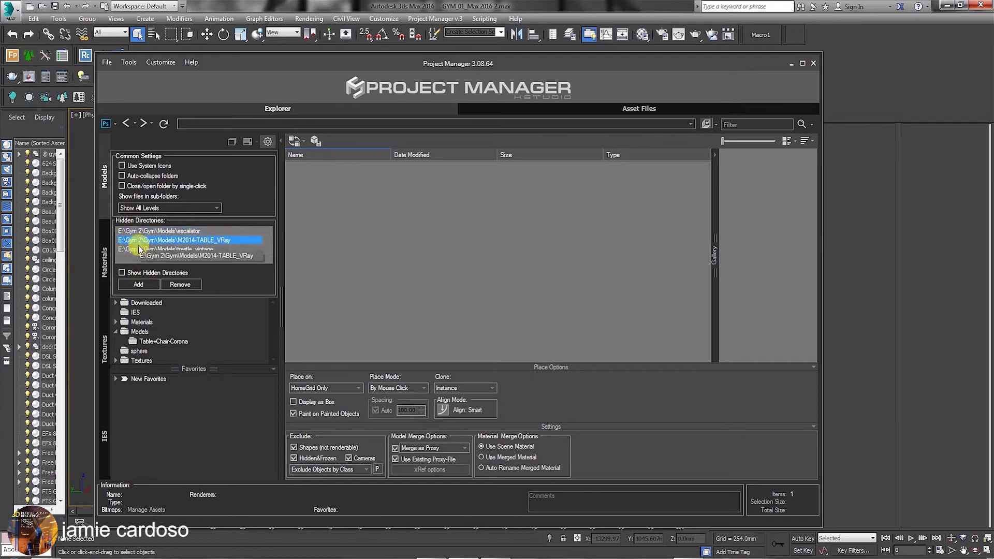
left_click(138, 249)
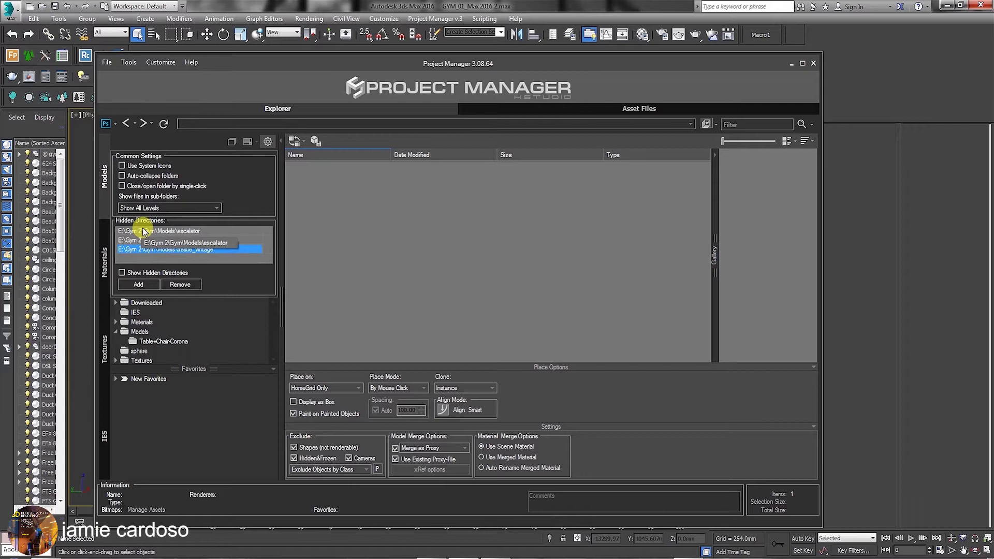
left_click(169, 251, "shift")
left_click(181, 285)
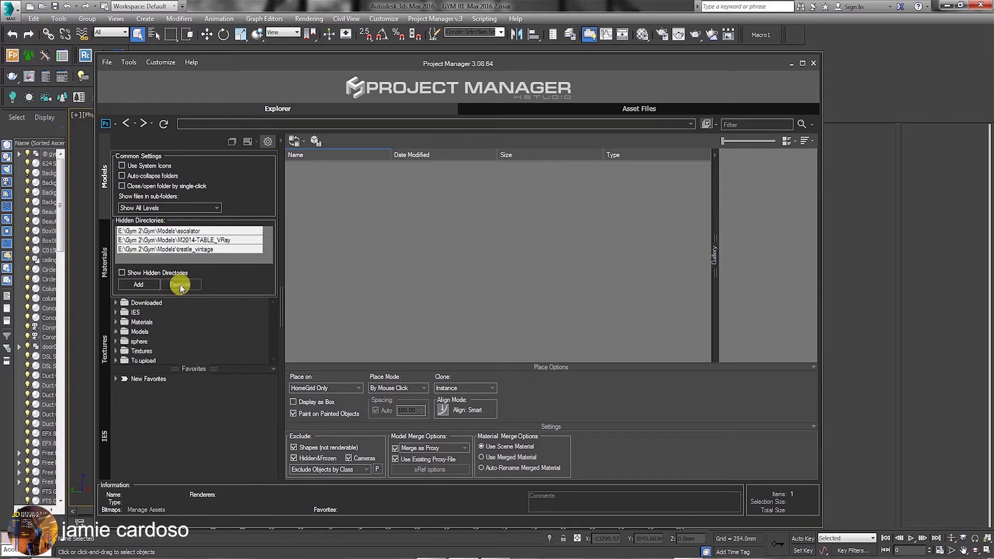
left_click(268, 142)
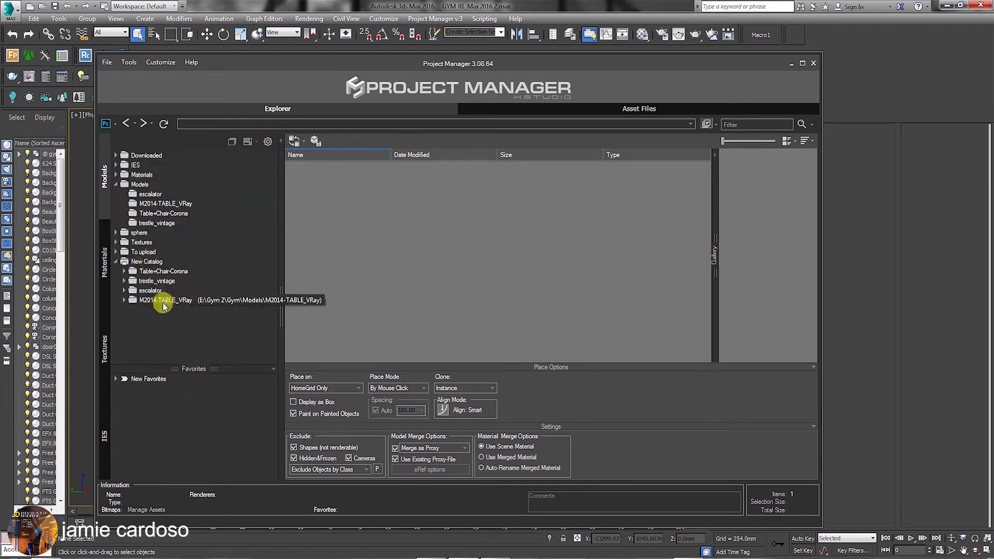
Collapse New Catalog and browse the escalator, M2014-TABLE_VRay and Table+Chair-Corona model folders
left_click(115, 262)
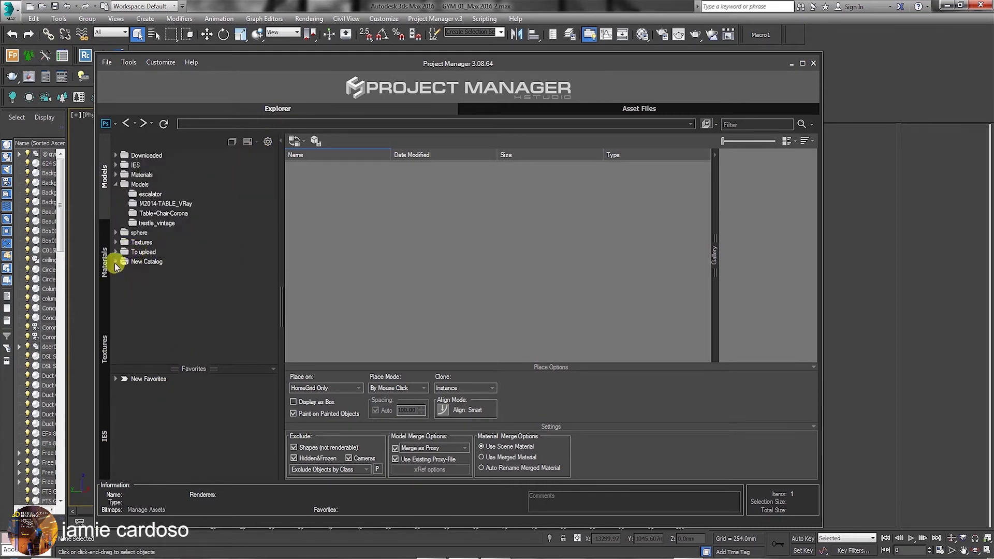
left_click(142, 262)
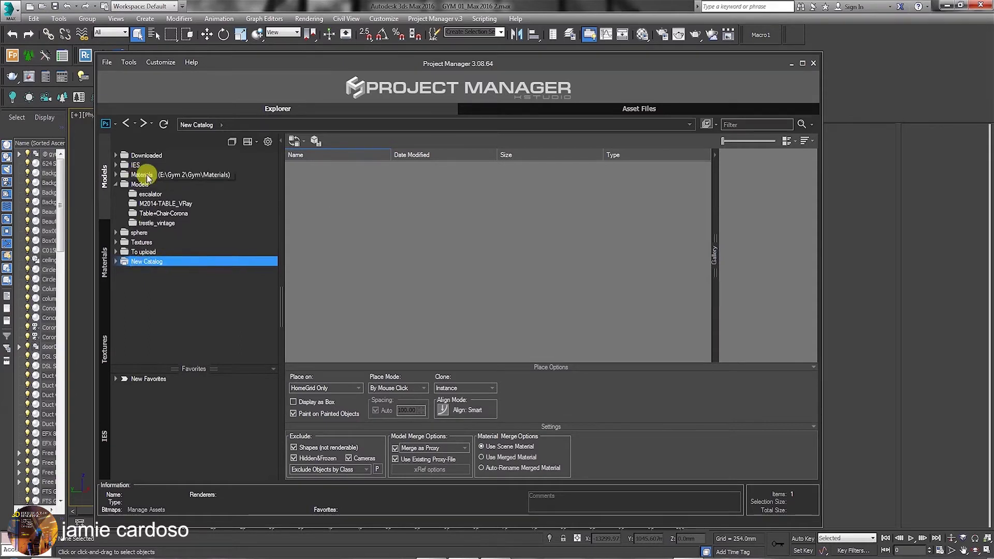
left_click(185, 194)
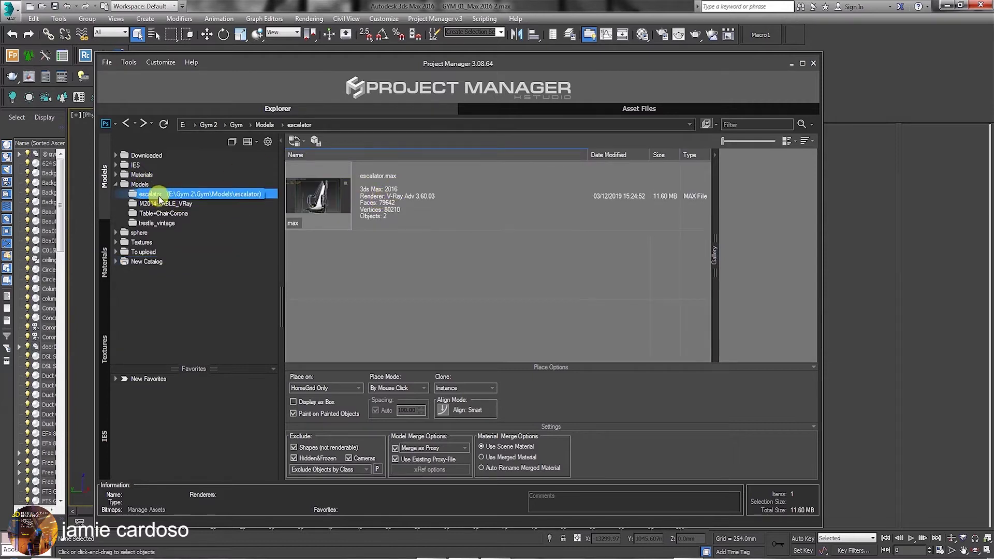
left_click(377, 181)
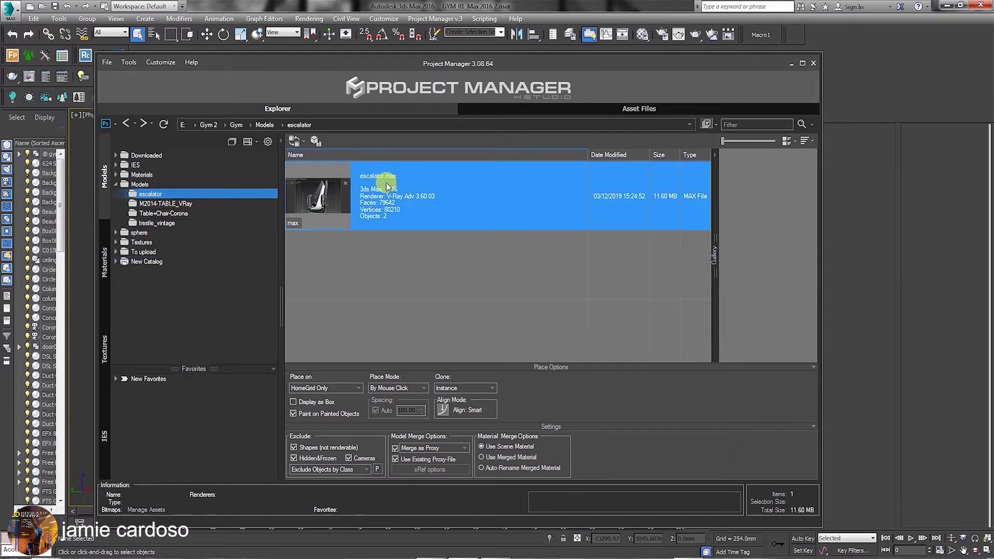
left_click(179, 203)
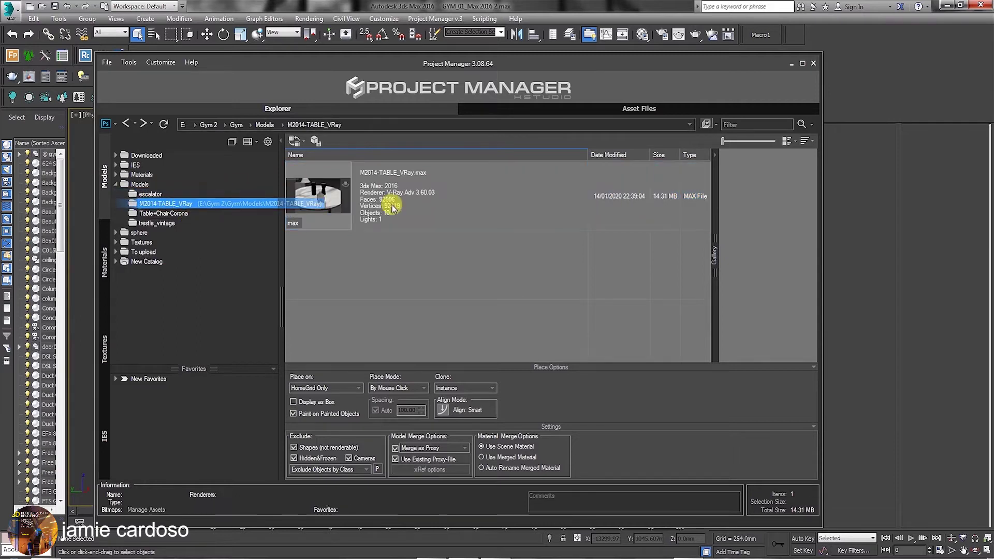
left_click(162, 213)
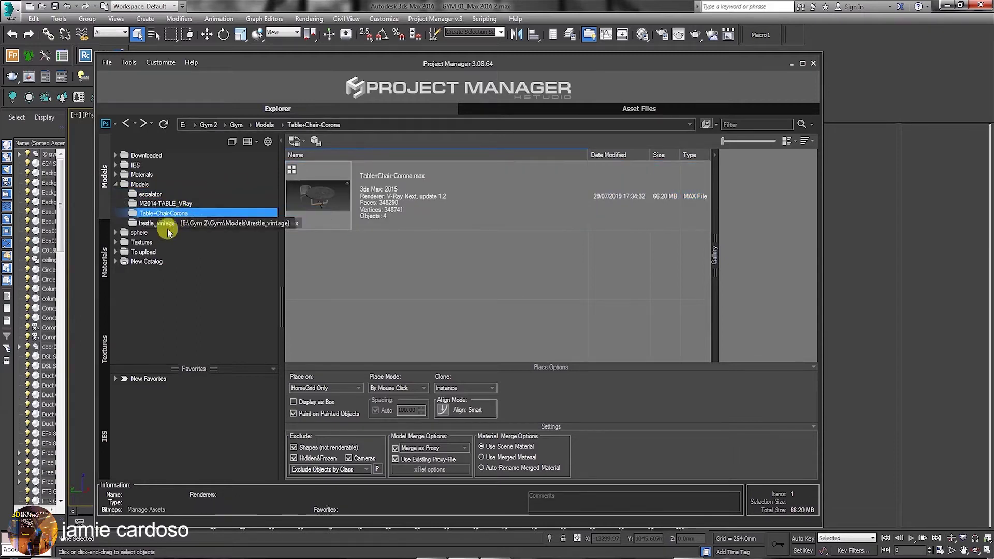
Expand Textures, view the escalator and M2014-TABLE_VRay texture folders, ending on Table+Chair-Corona
left_click(116, 242)
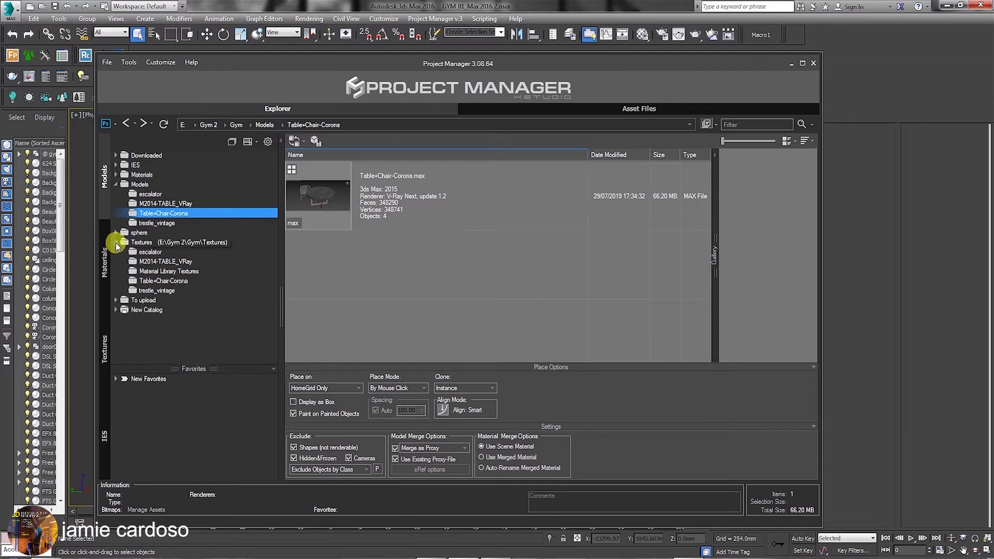
left_click(150, 253)
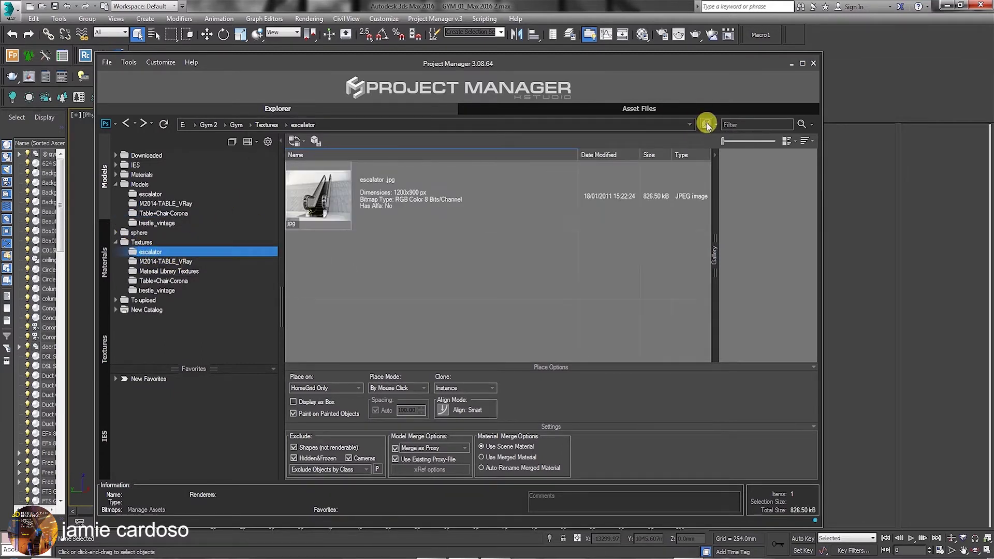
left_click(406, 191)
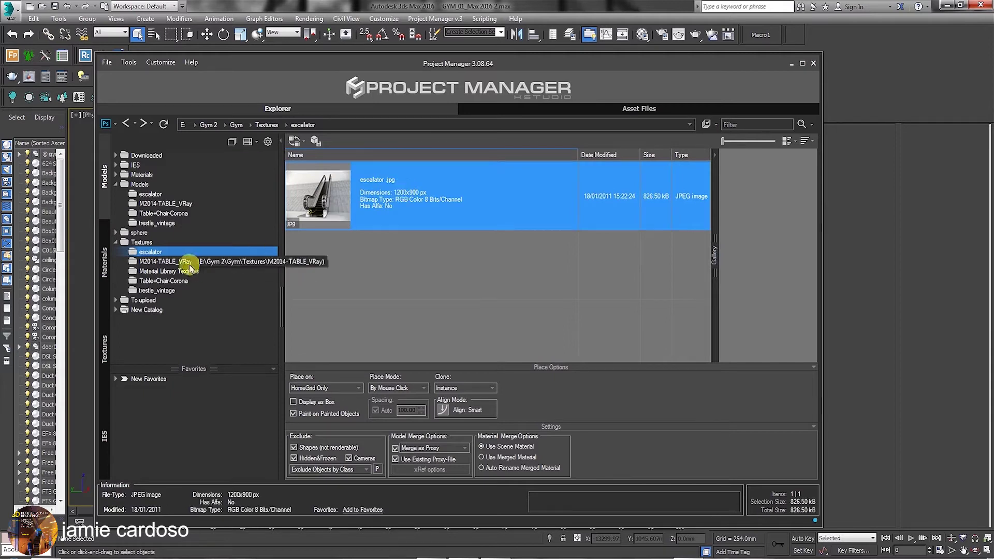
left_click(171, 261)
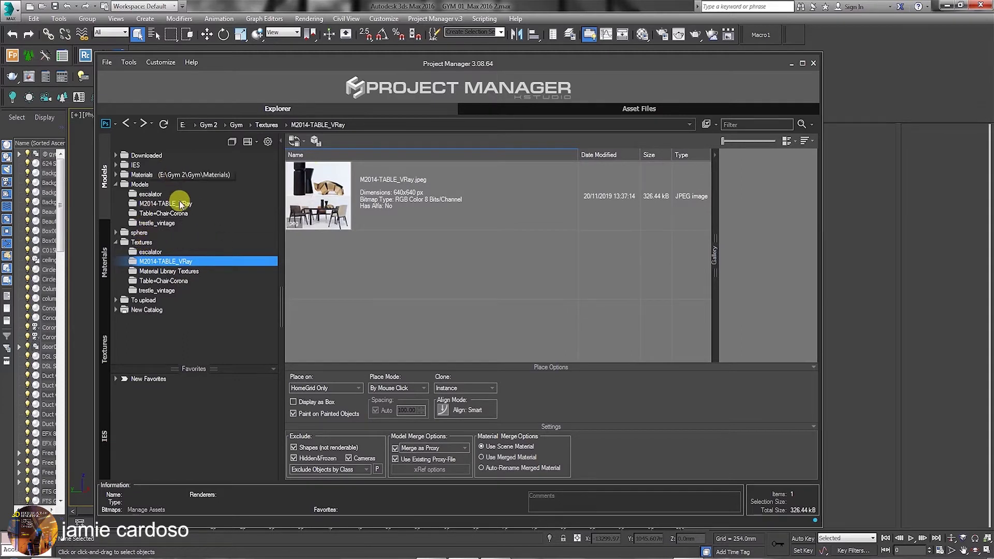
left_click(156, 195)
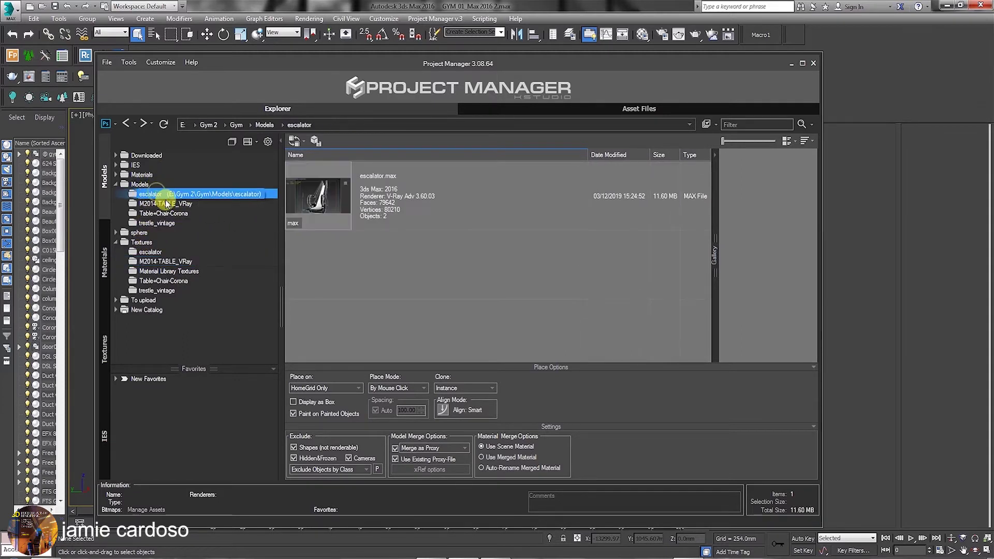
left_click(164, 214)
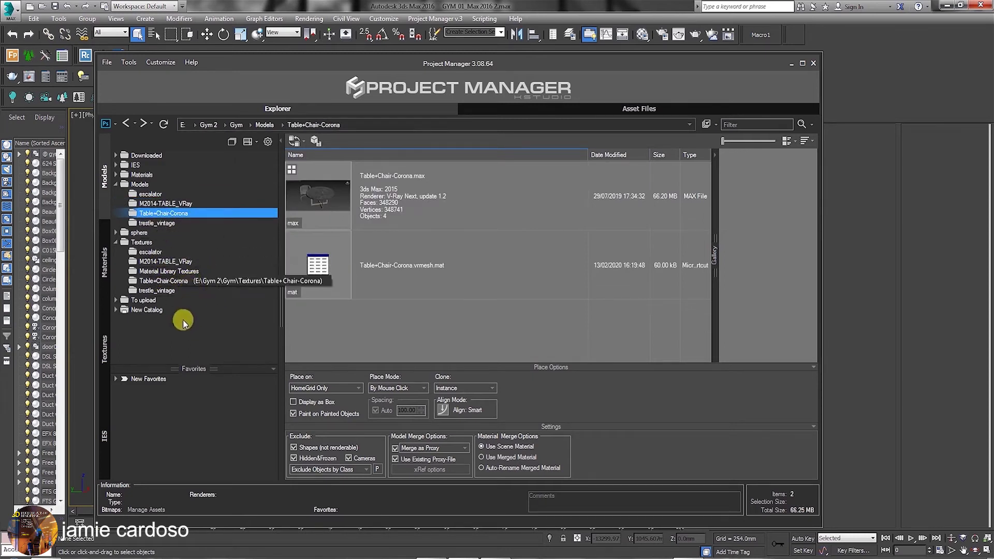
Select the four model folders plus their four texture folders and choose Auto-Assign Previews
left_click(155, 194)
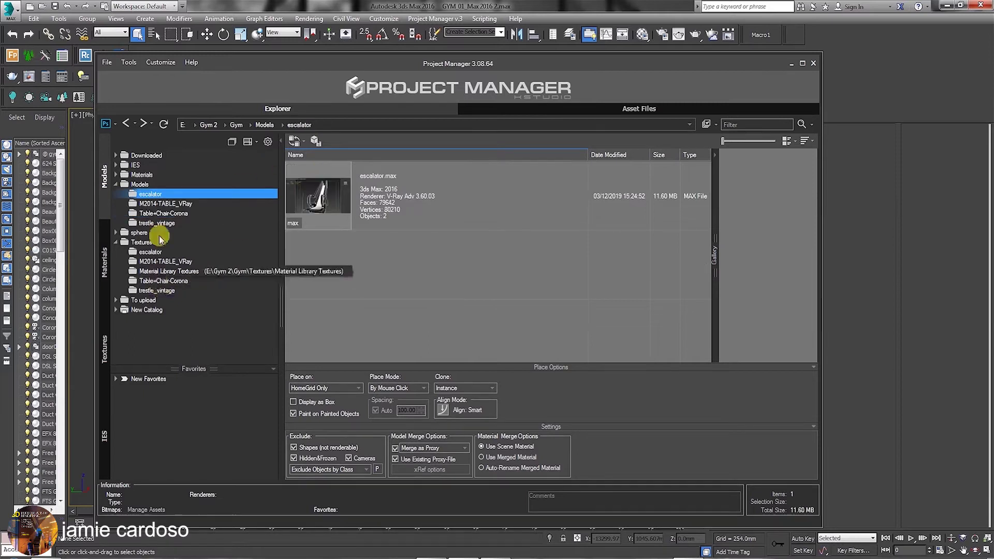
left_click(160, 214, "shift")
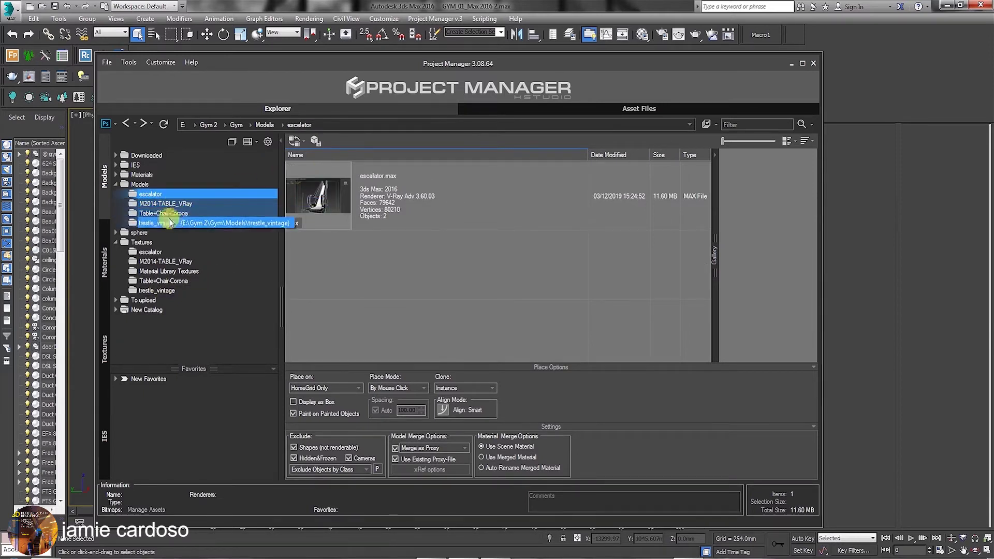
left_click(157, 224, "shift")
left_click(150, 252, "ctrl")
left_click(163, 261, "ctrl")
left_click(163, 281, "ctrl")
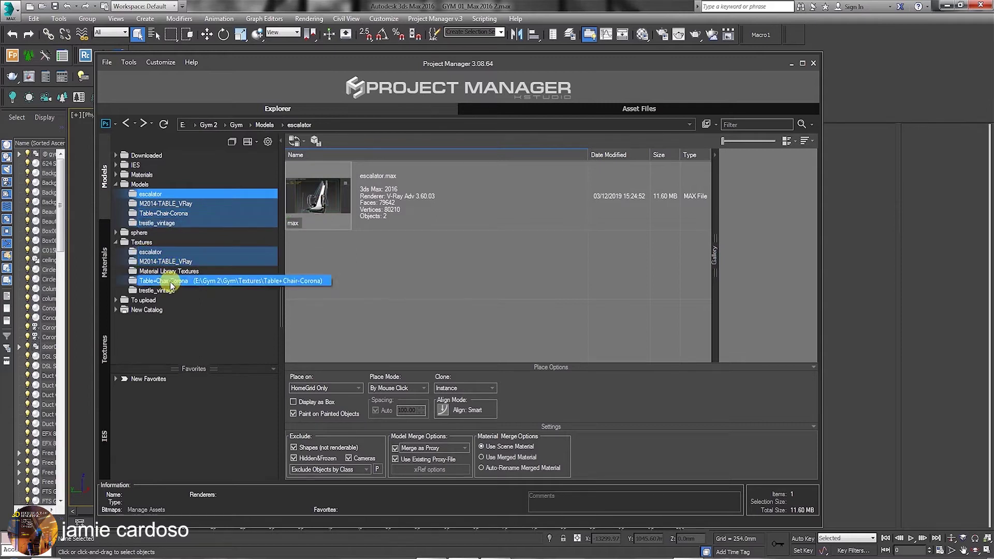
left_click(157, 291, "ctrl")
right_click(186, 196)
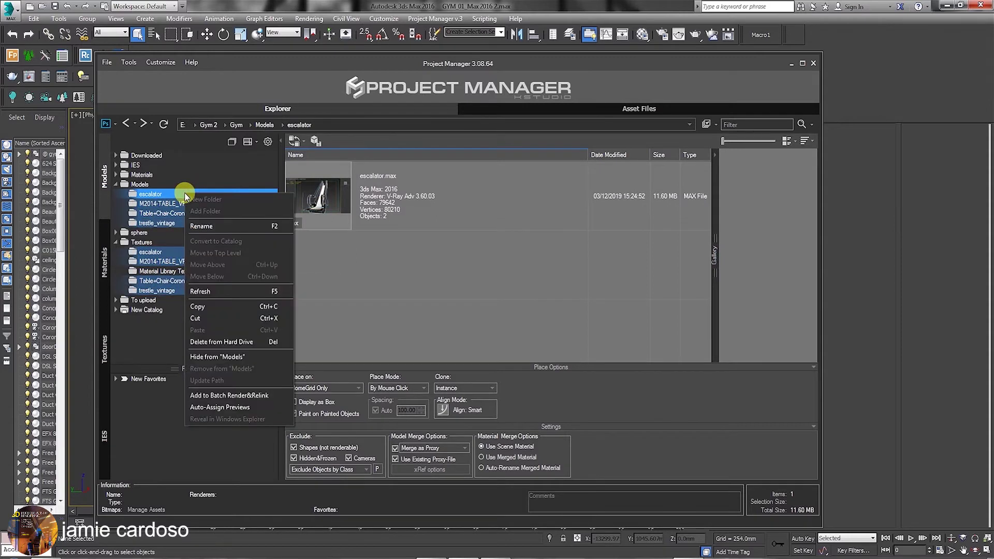
left_click(213, 407)
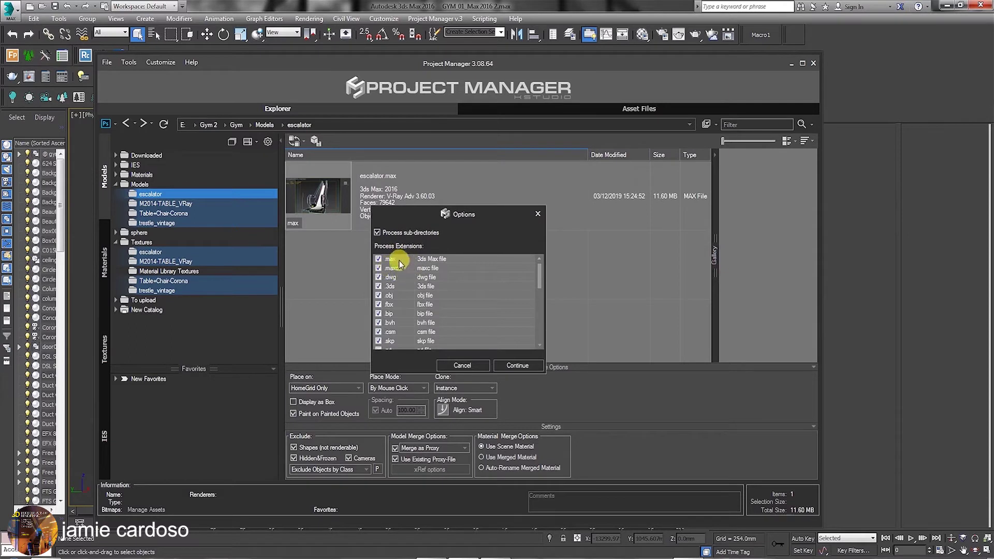
Accept the file-type options, enable sub-directory search, and start the preview assignment
left_click(520, 366)
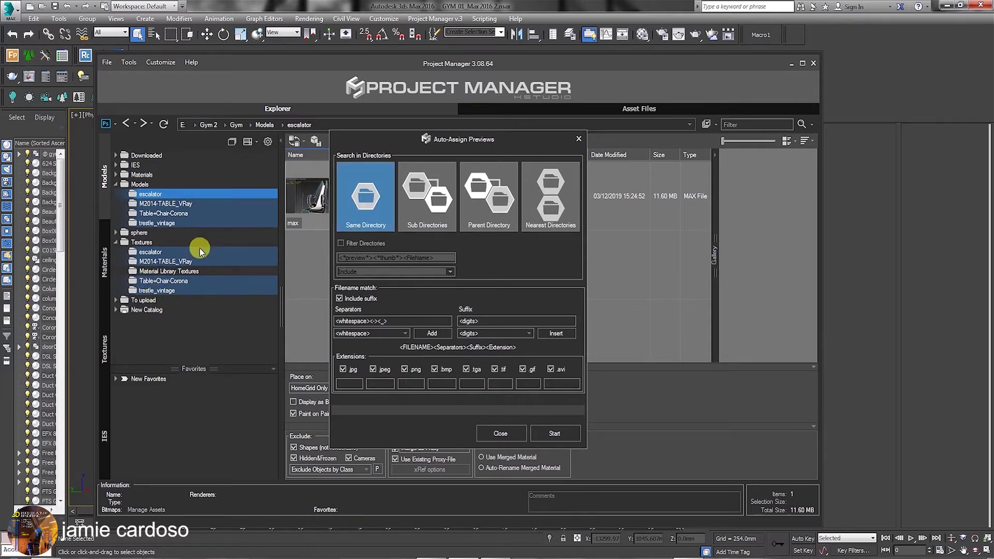
left_click(434, 196)
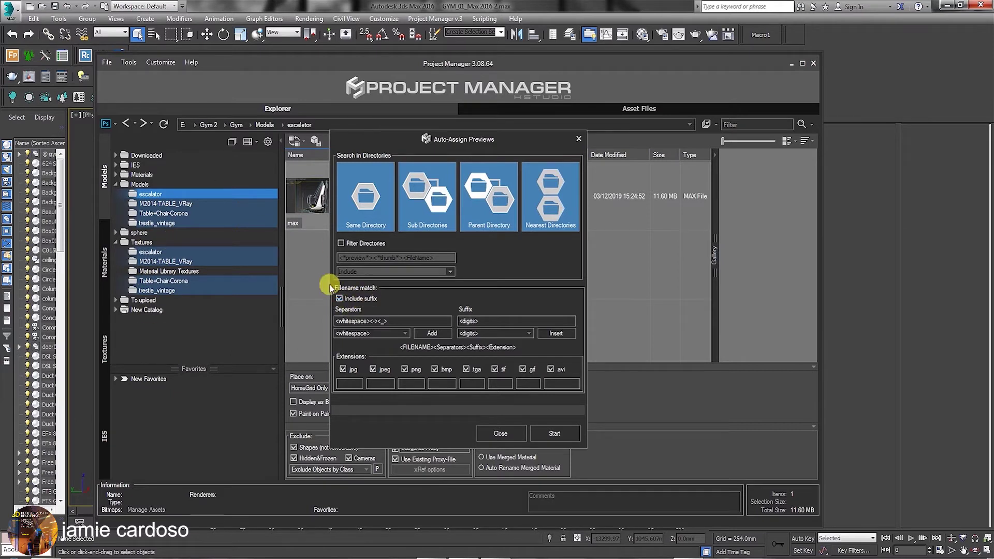
left_click(552, 435)
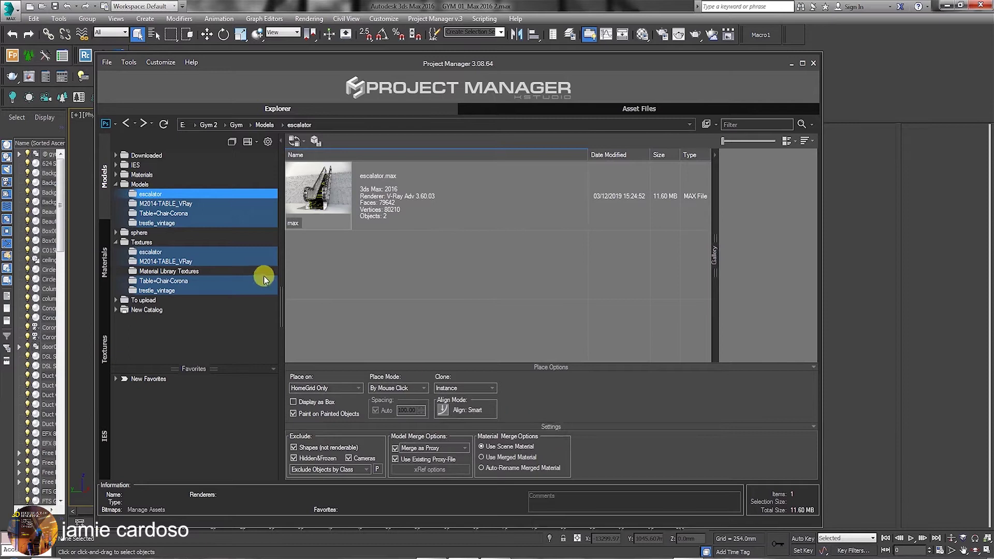
Refresh and check each model folder's new thumbnails, ending on M2014-TABLE_VRay.jpeg in Textures
left_click(163, 126)
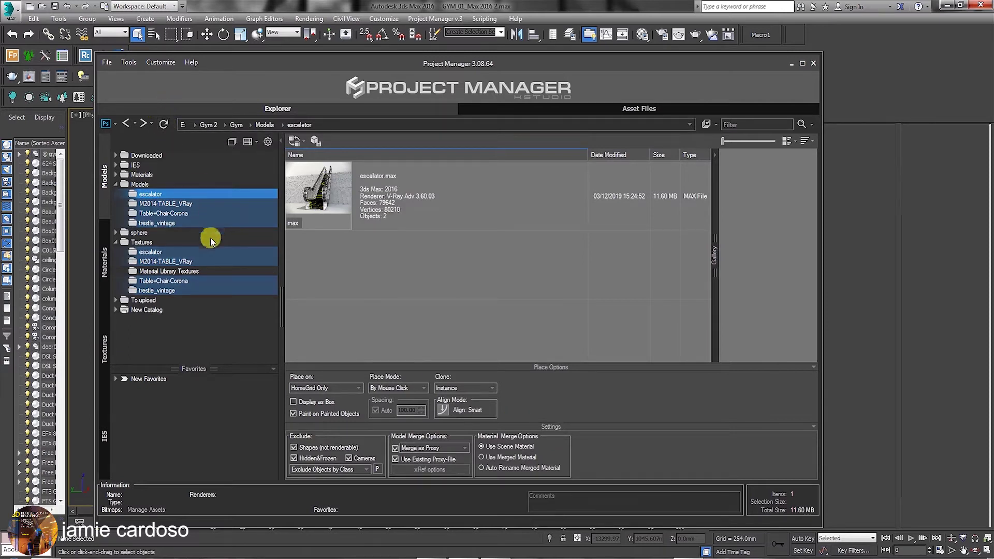
left_click(174, 207)
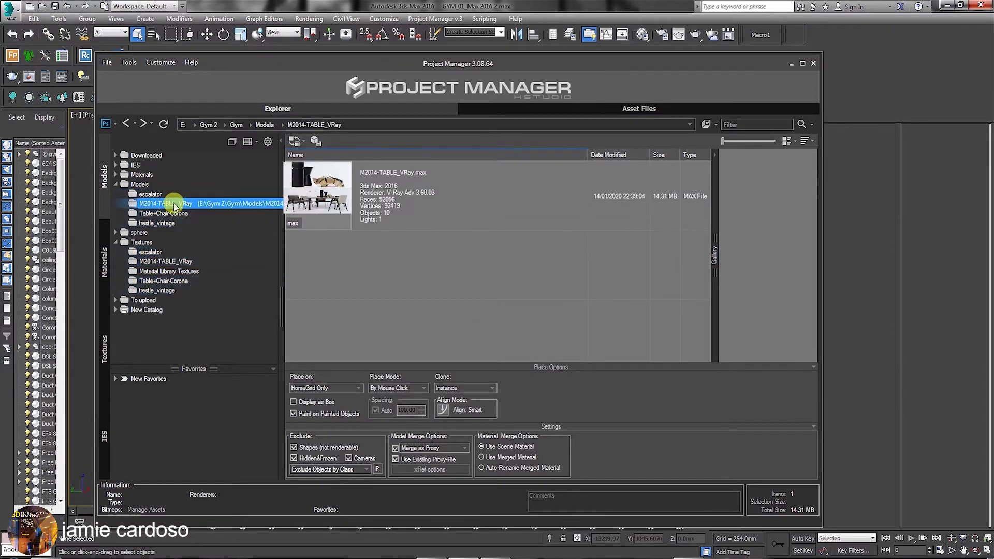
left_click(166, 263)
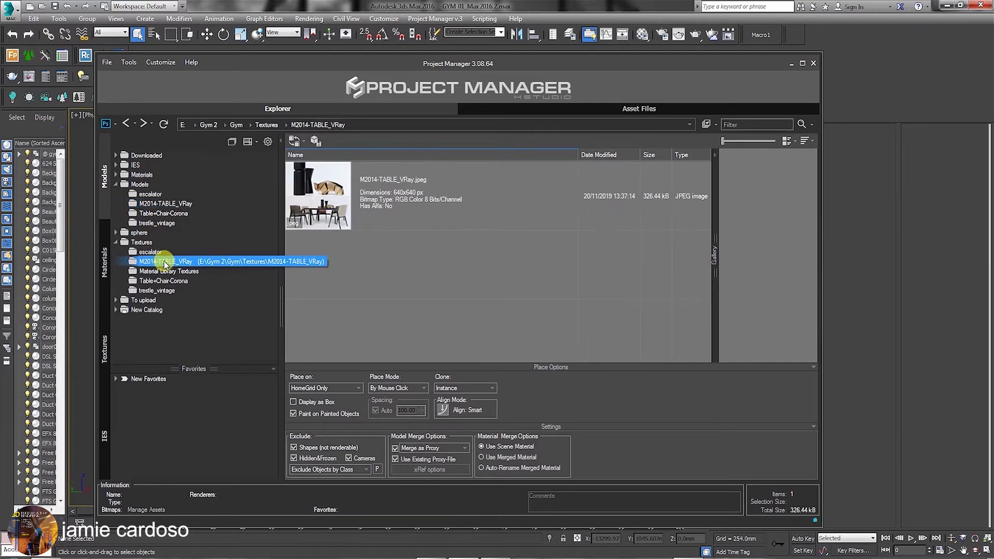
left_click(158, 205)
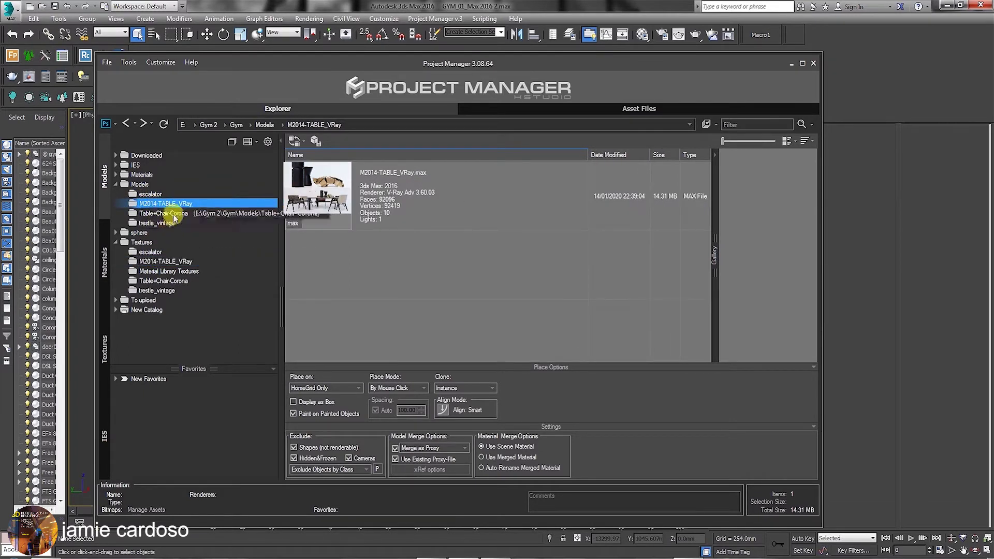
left_click(164, 215)
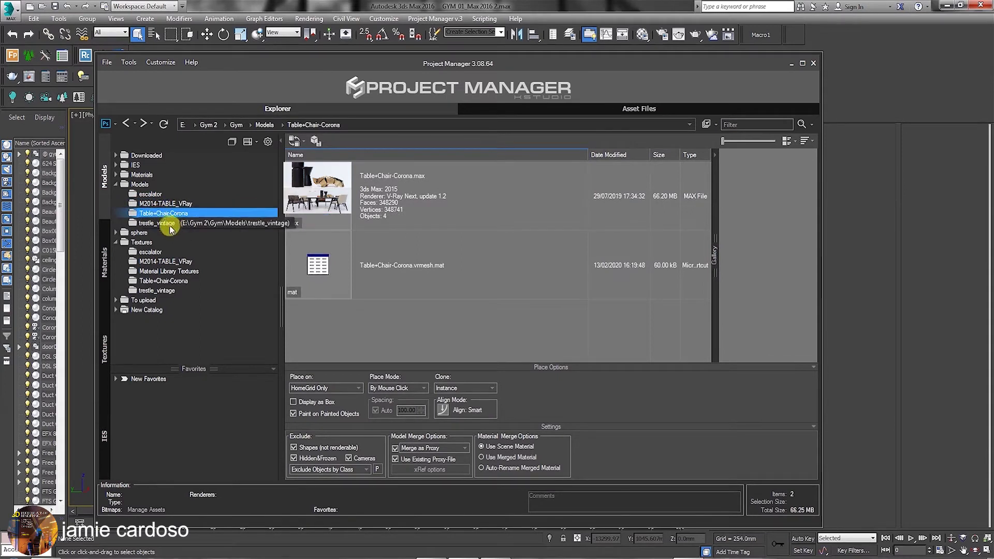
left_click(165, 227)
left_click(155, 204)
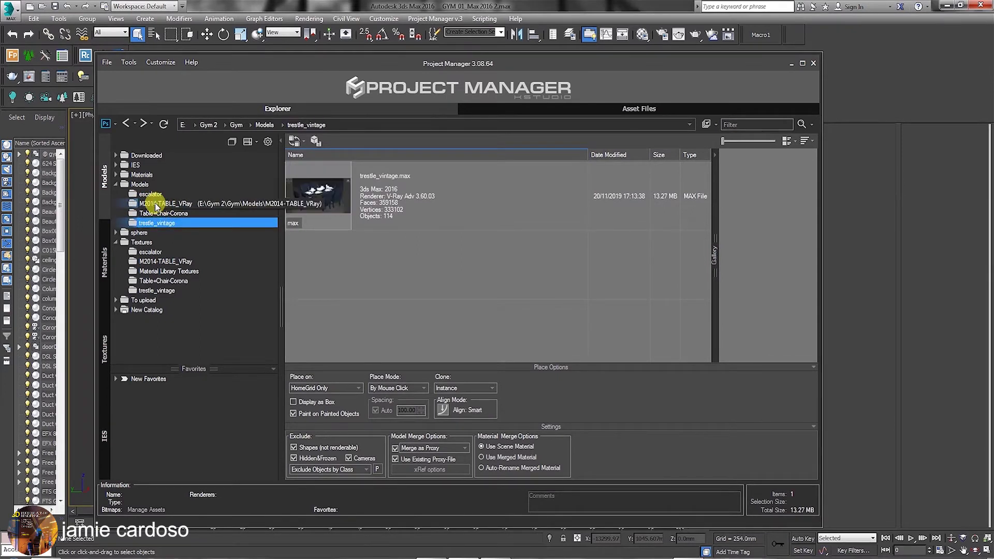
left_click(150, 194)
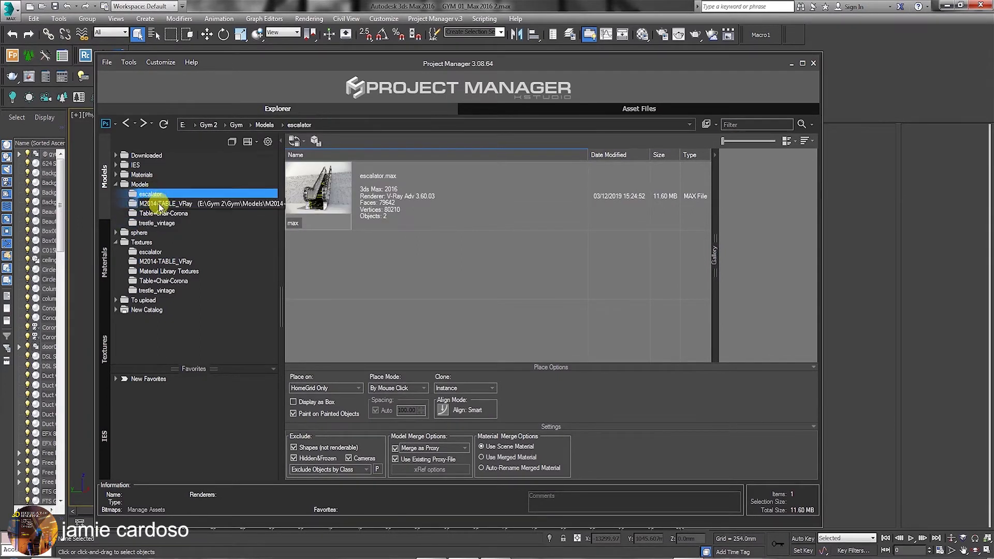
left_click(156, 204)
left_click(157, 213)
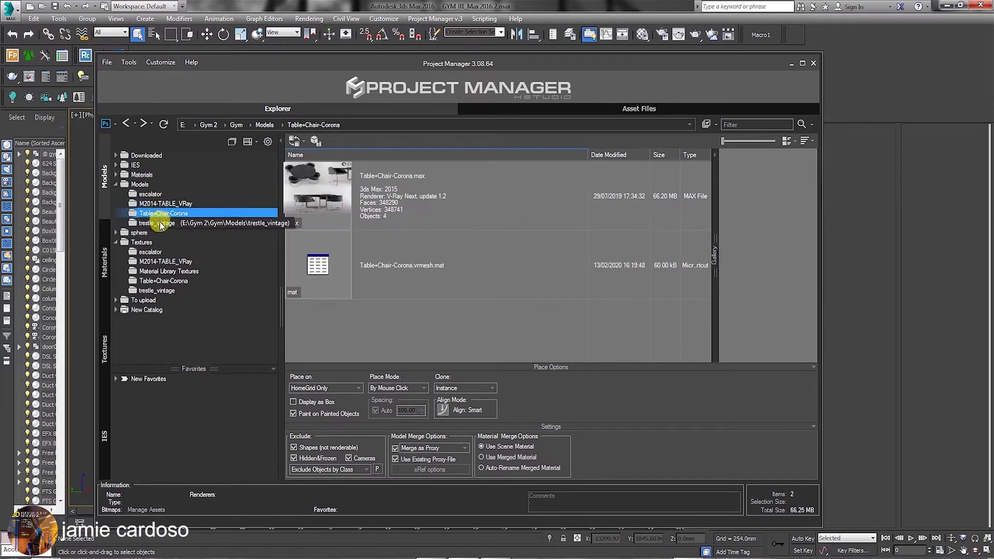
left_click(158, 223)
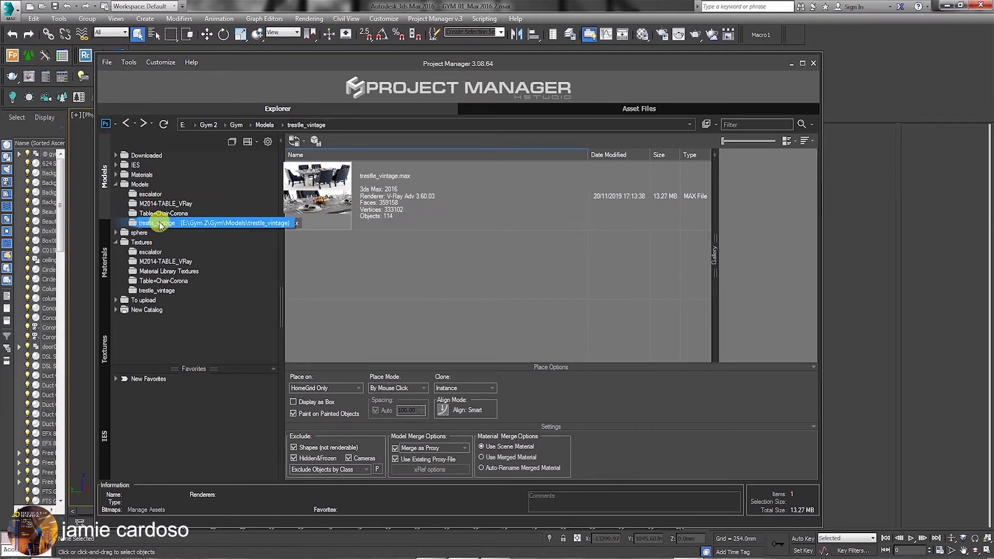
left_click(160, 262)
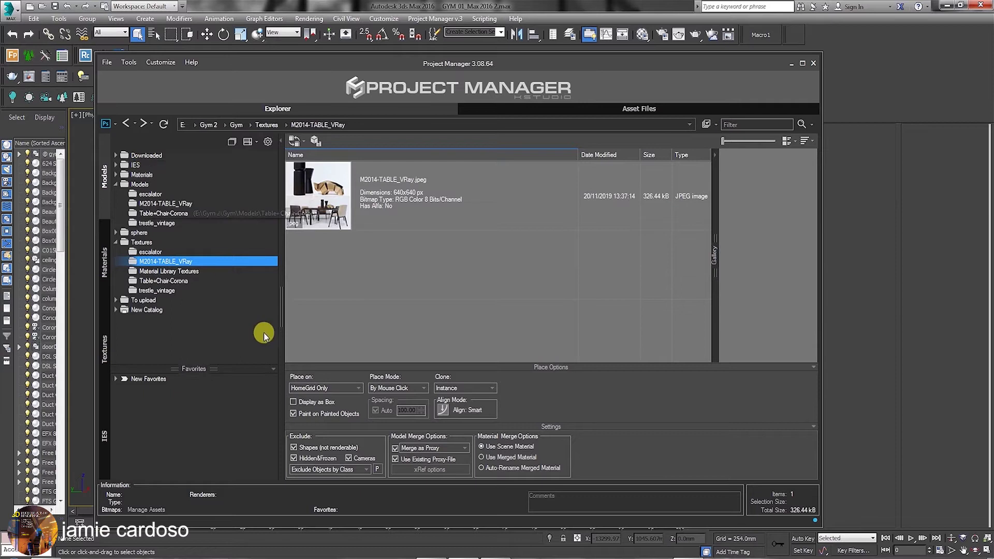
Collapse Models, browse the Materials catalog down to ceiling.mat, and select the Textures folder
left_click(115, 185)
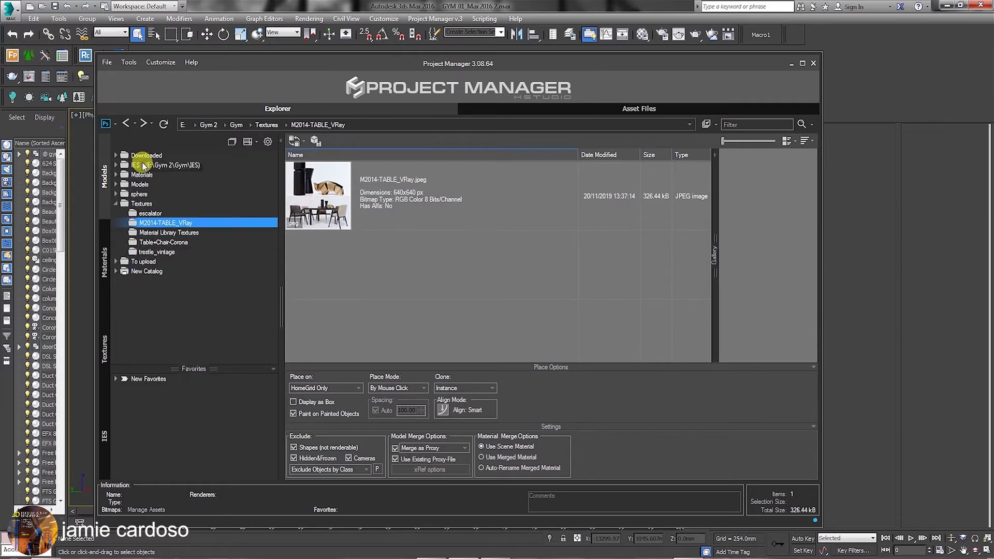
left_click(104, 261)
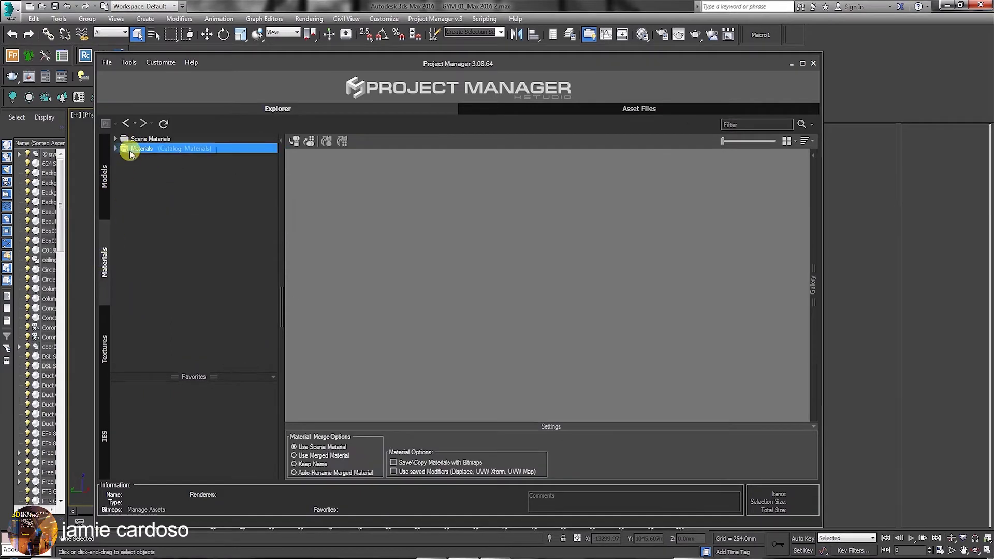
left_click(116, 149)
left_click(147, 160)
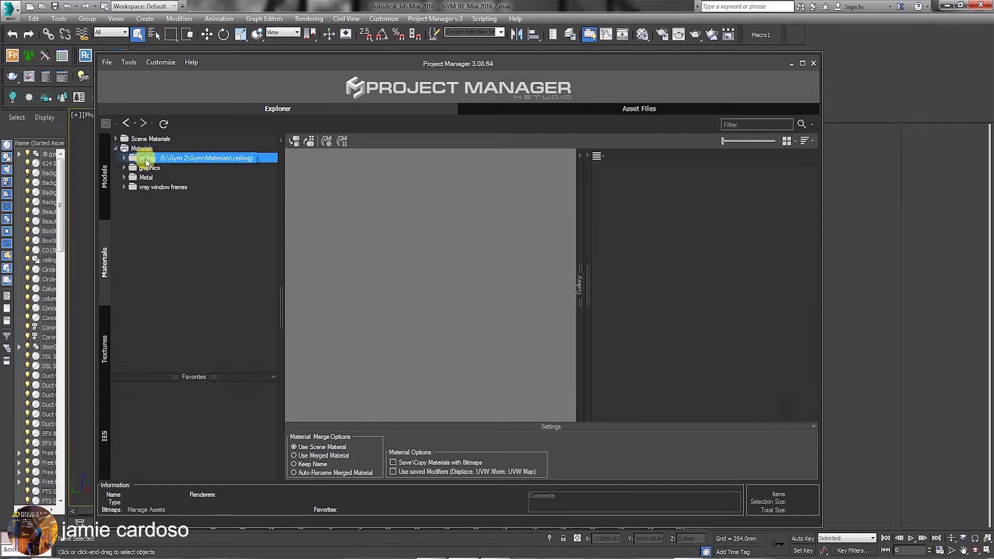
left_click(125, 158)
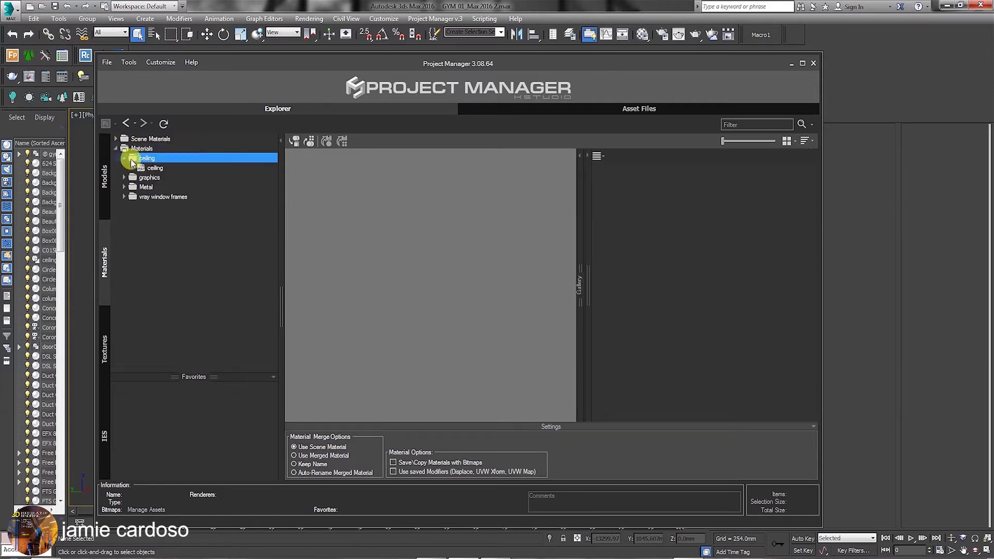
left_click(153, 172)
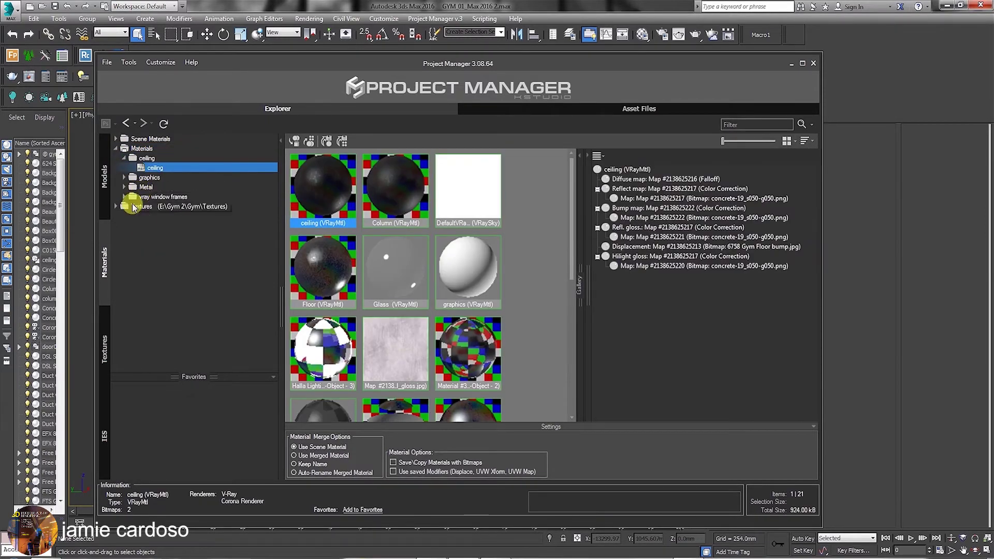
left_click(126, 207)
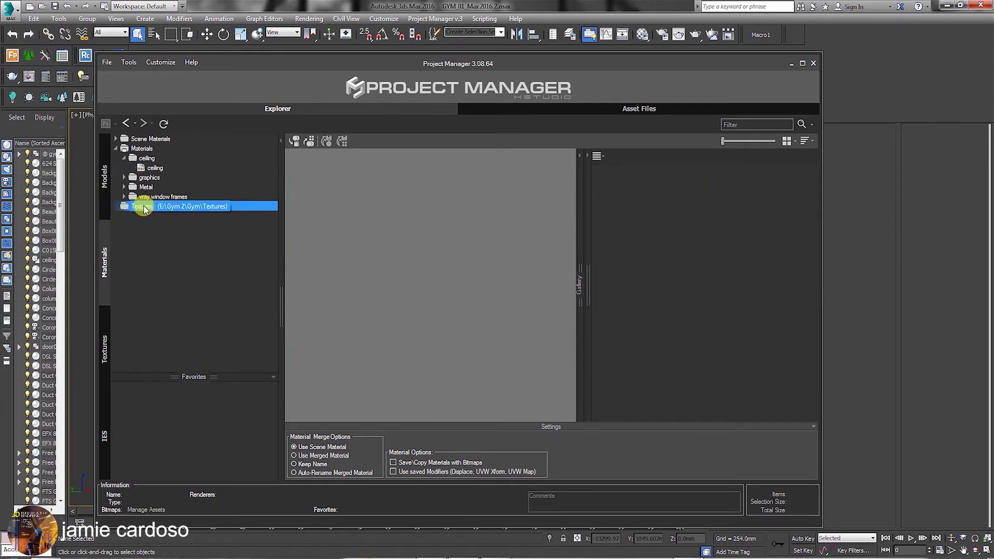
right_click(153, 167)
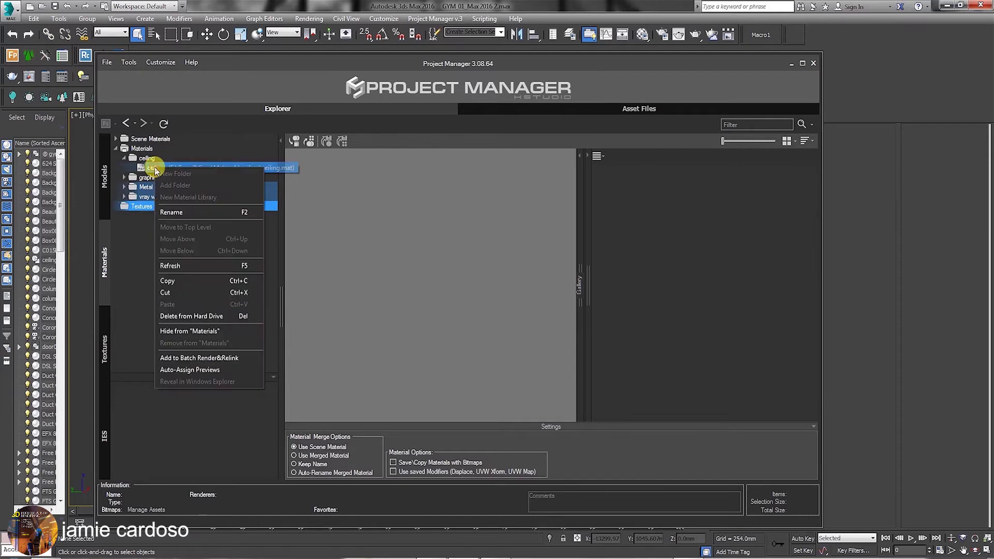
Auto-assign rendered sphere previews to the materials in the ceiling.mat library
left_click(188, 370)
left_click(515, 364)
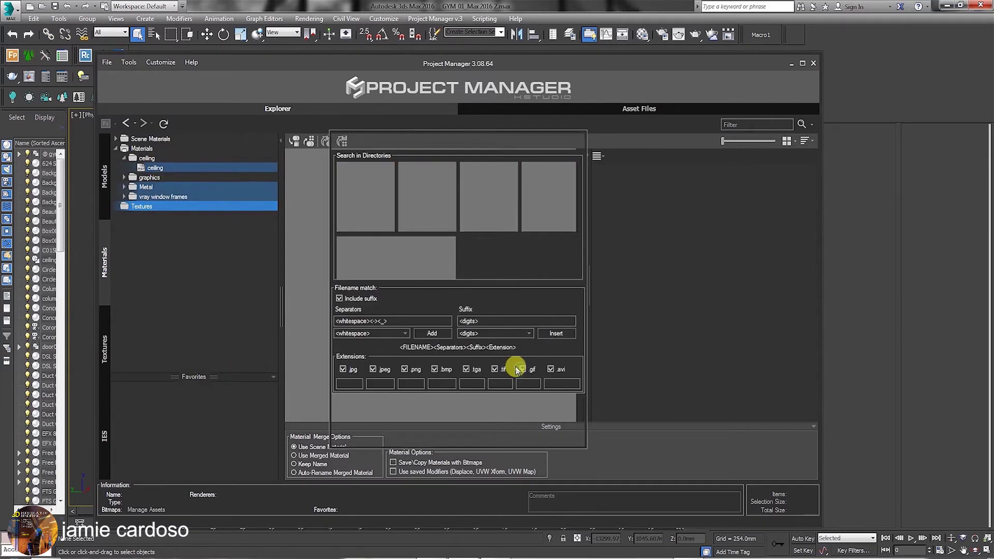
left_click(569, 438)
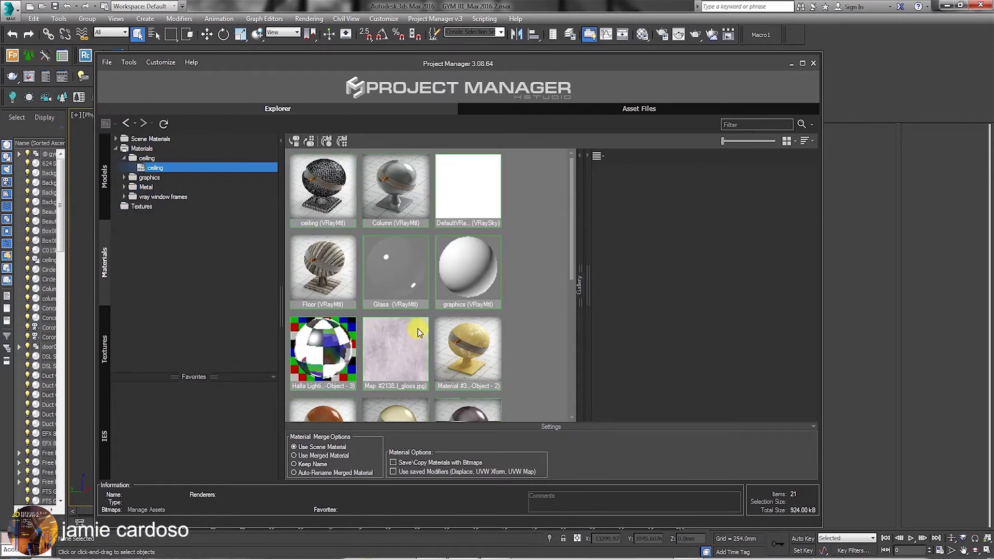
Add Archshaders_textures to the texture catalog and shrink the Project Manager window
left_click(104, 343)
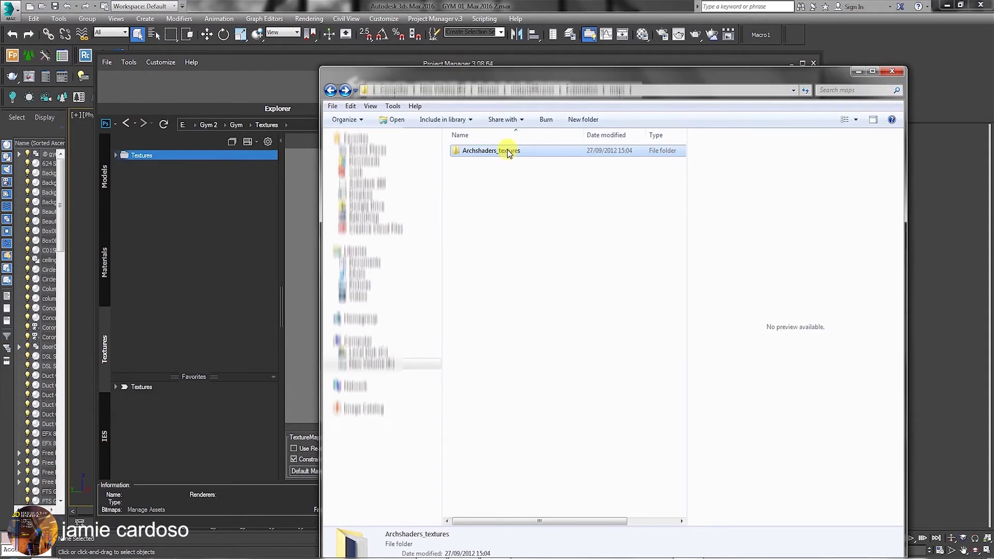
left_click_drag(506, 155, 166, 217)
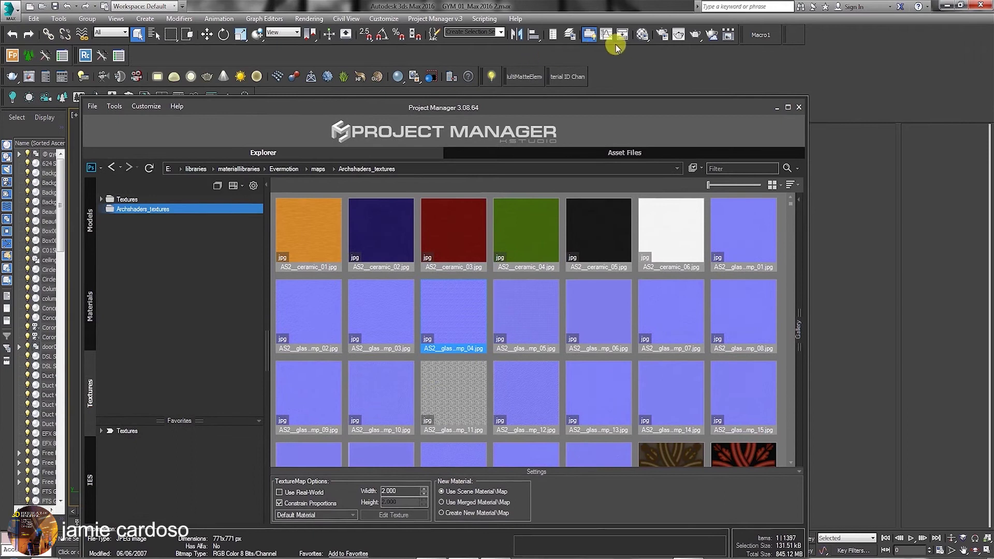
left_click_drag(604, 117, 534, 90)
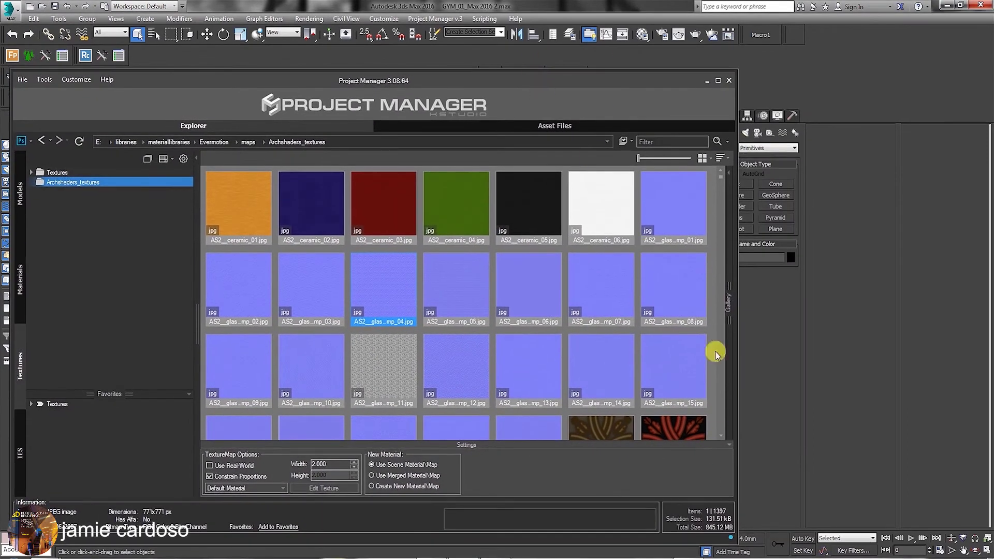
left_click_drag(744, 67, 585, 176)
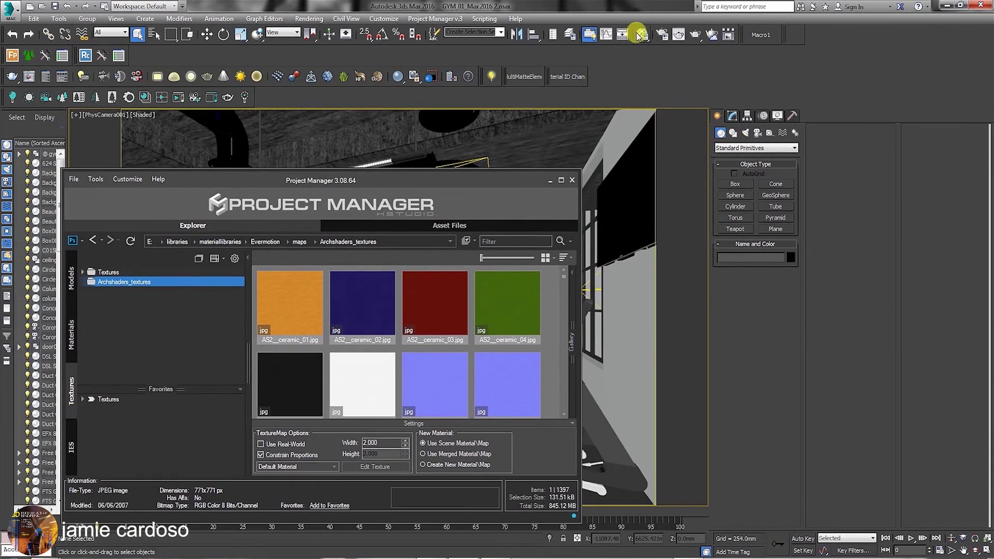
left_click(640, 34)
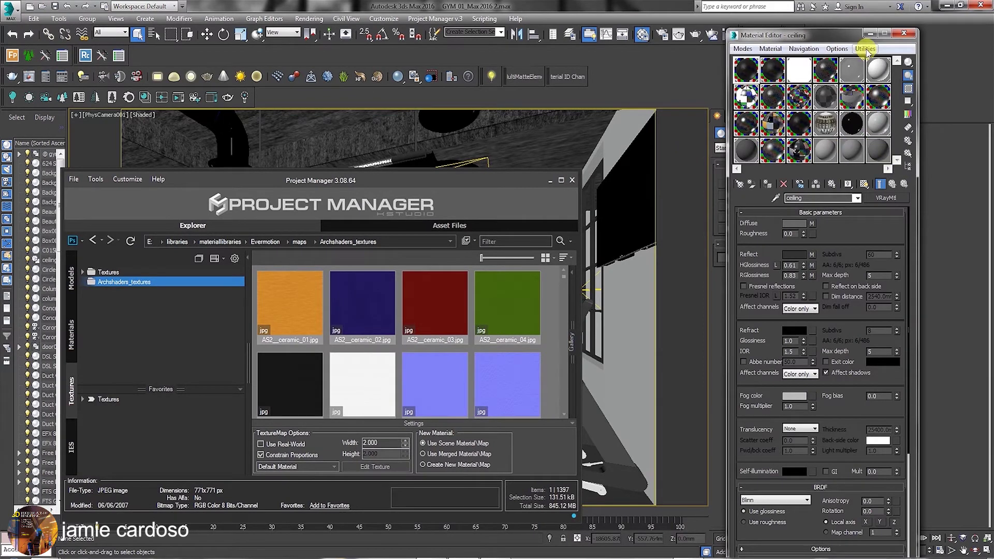
Create an AS2__ceramic_01 material by dropping its texture onto an empty sample slot
left_click(289, 311)
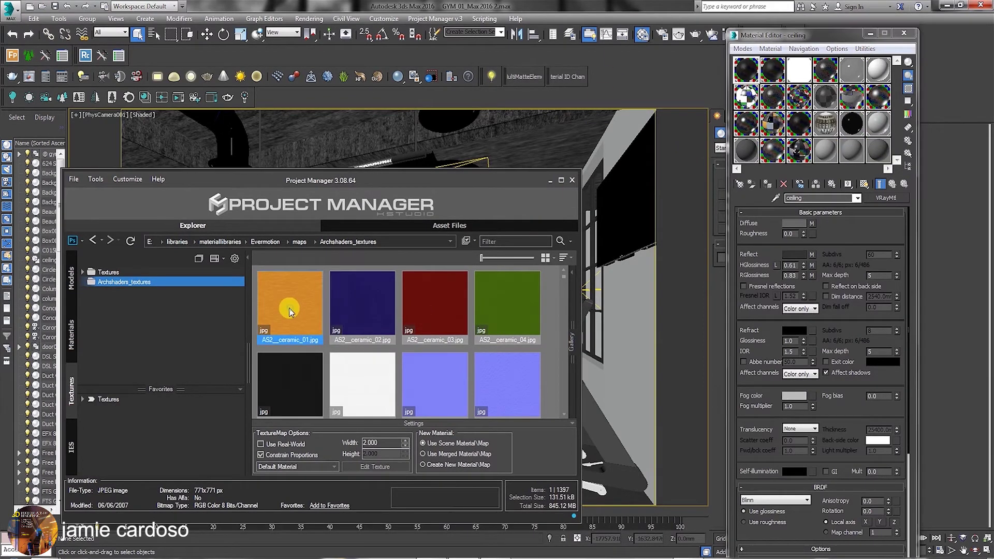
left_click_drag(288, 305, 851, 151)
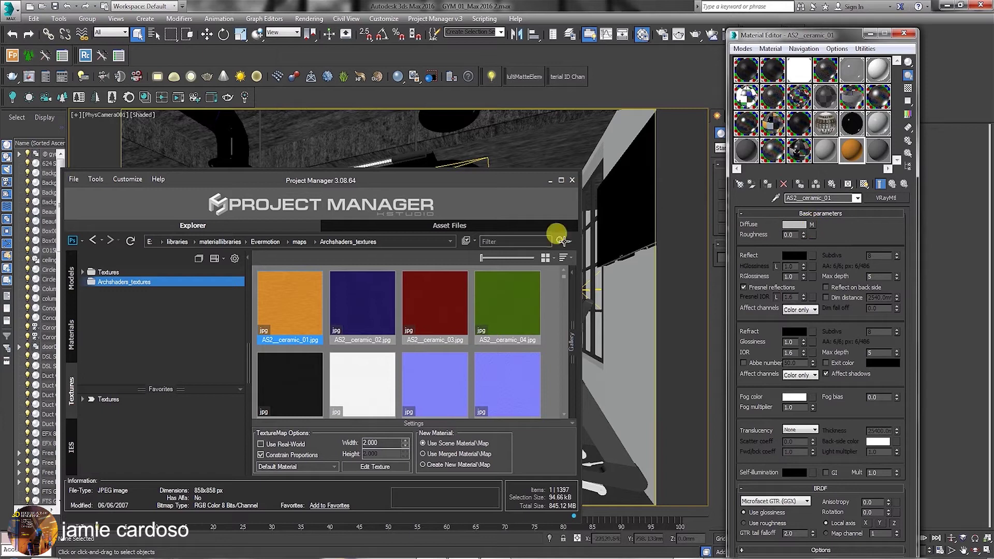
left_click(353, 311)
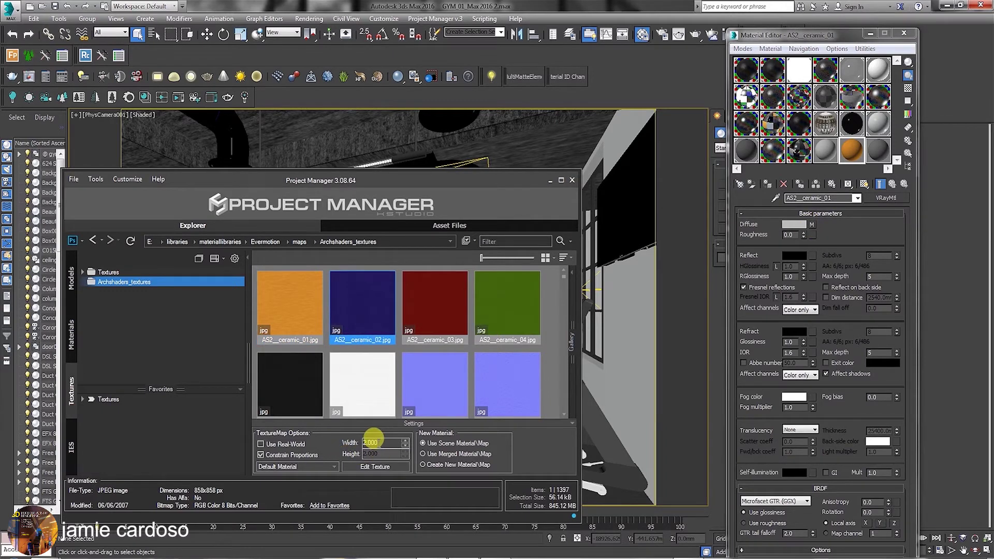
Unlink texture width from height and set the real-world width to 2000 mm
double_click(373, 442)
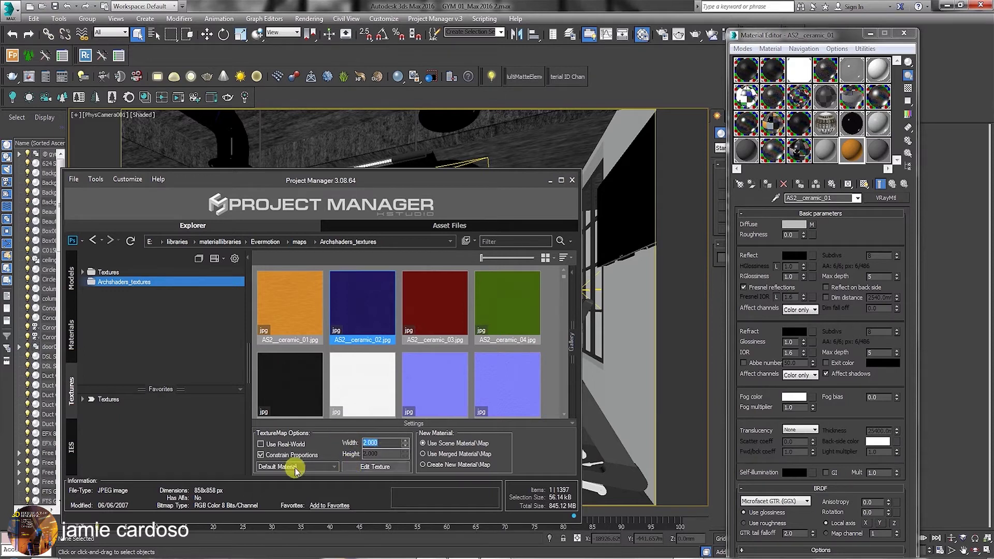
left_click(261, 454)
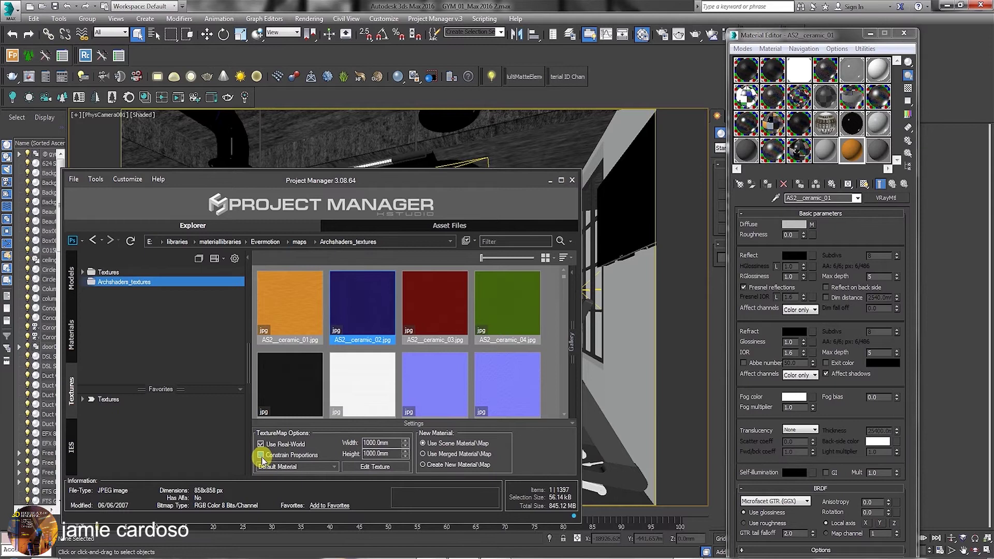
left_click(363, 440)
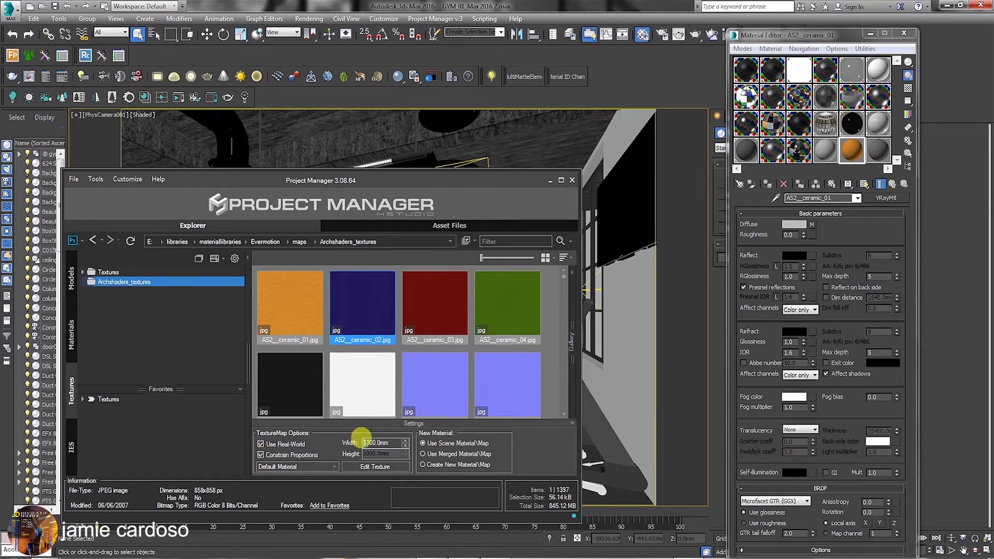
left_click(316, 467)
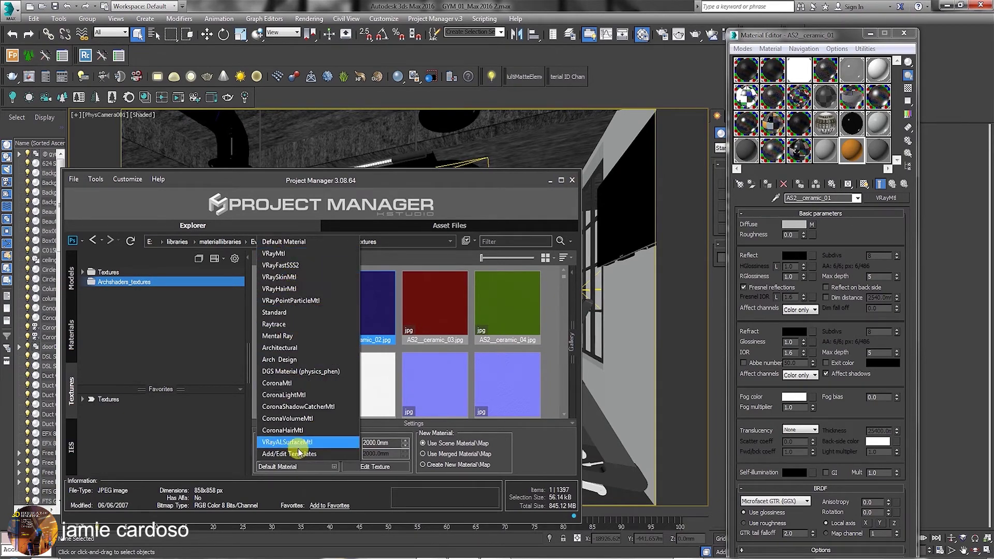
left_click(274, 183)
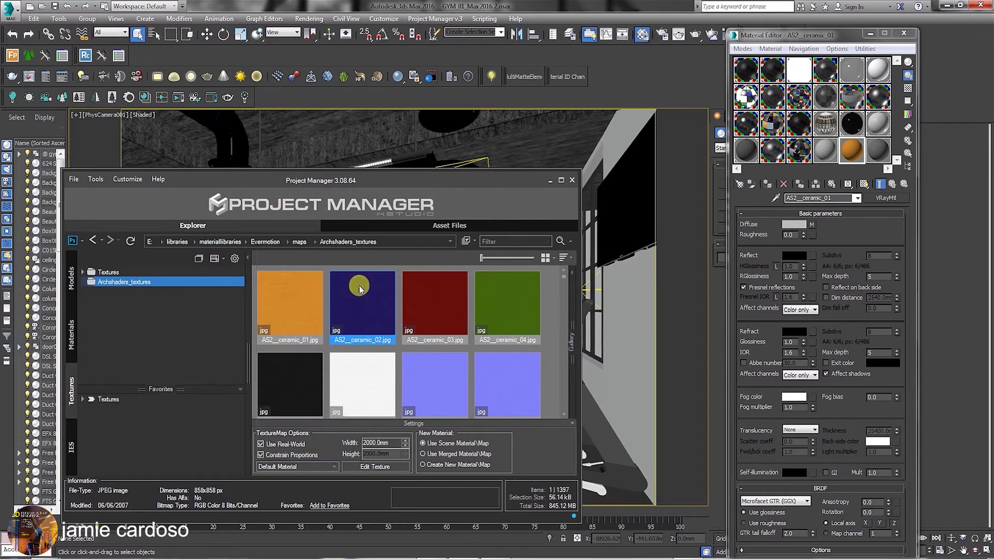
Create the AS2__ceramic_02 material in the last slot and check its diffuse bitmap size
left_click_drag(360, 289, 878, 150)
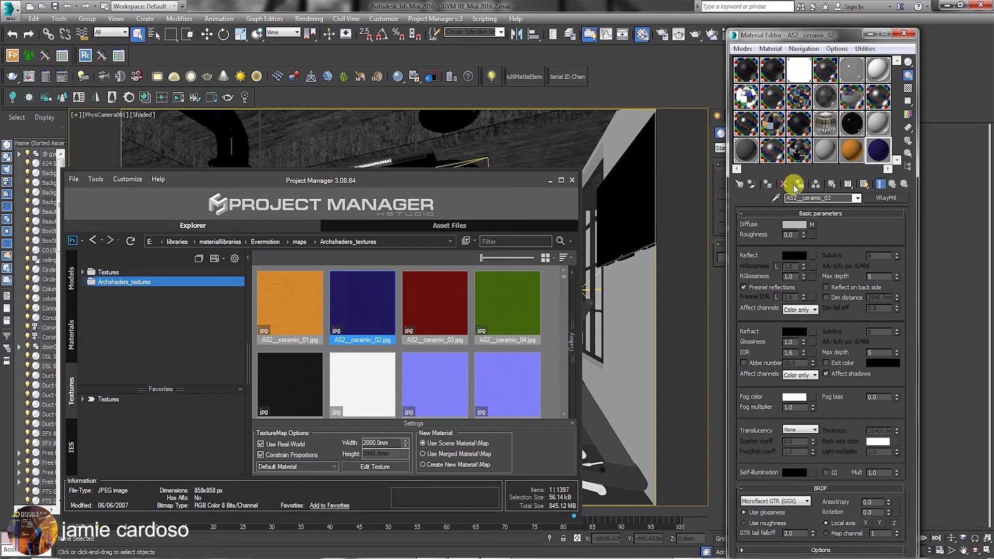
left_click(814, 224)
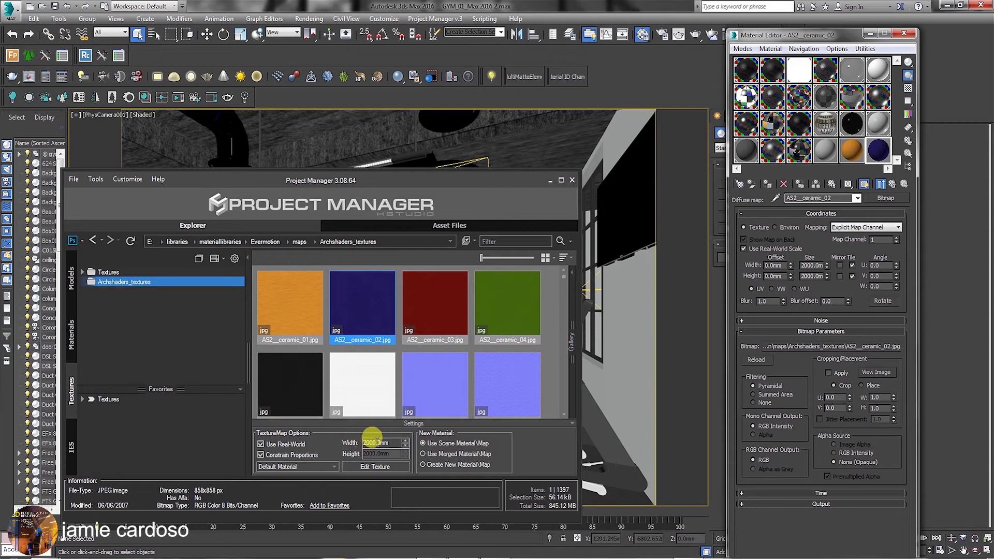
left_click(892, 184)
Open the Gym Textures folder, then select 1.IES in the IES light library
left_click(97, 273)
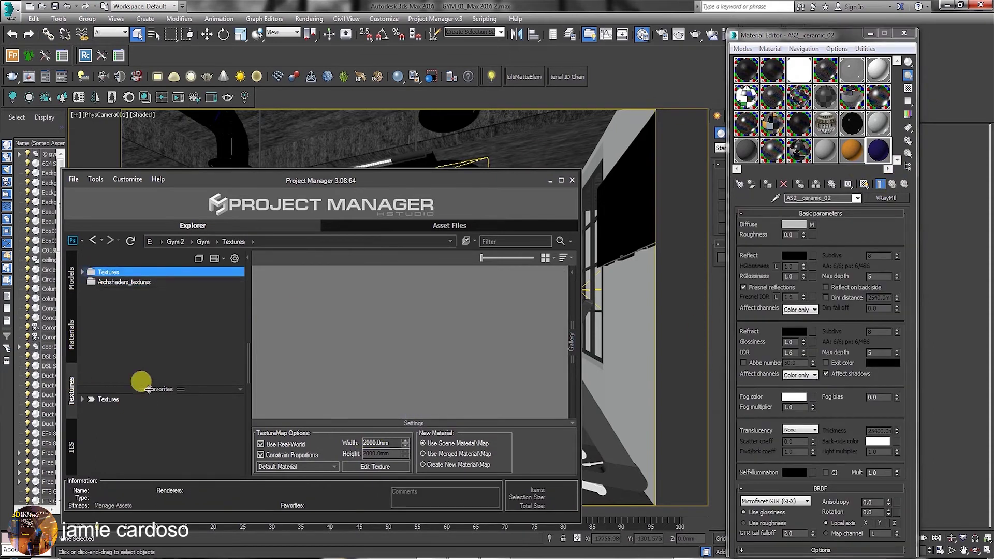
left_click_drag(367, 181, 458, 140)
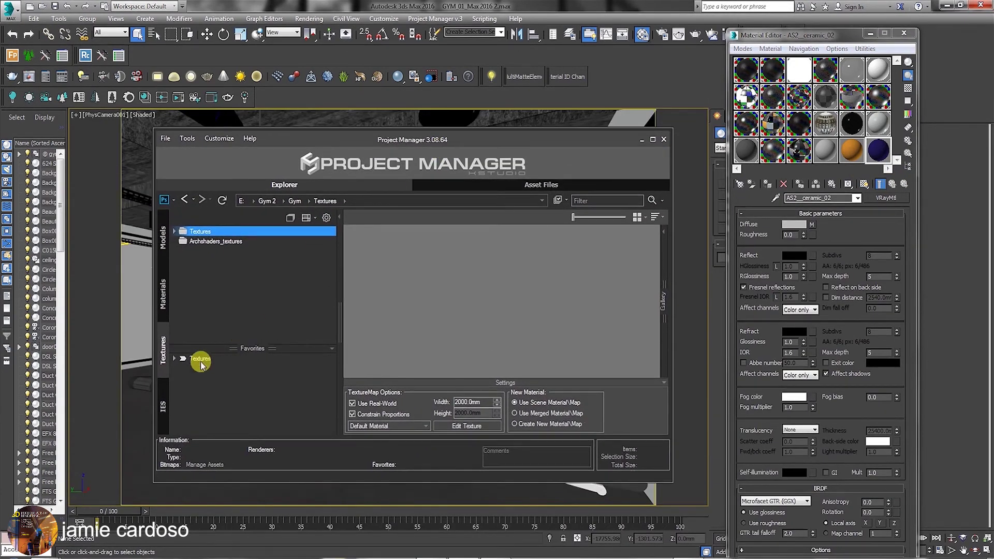
left_click(163, 404)
left_click(372, 276)
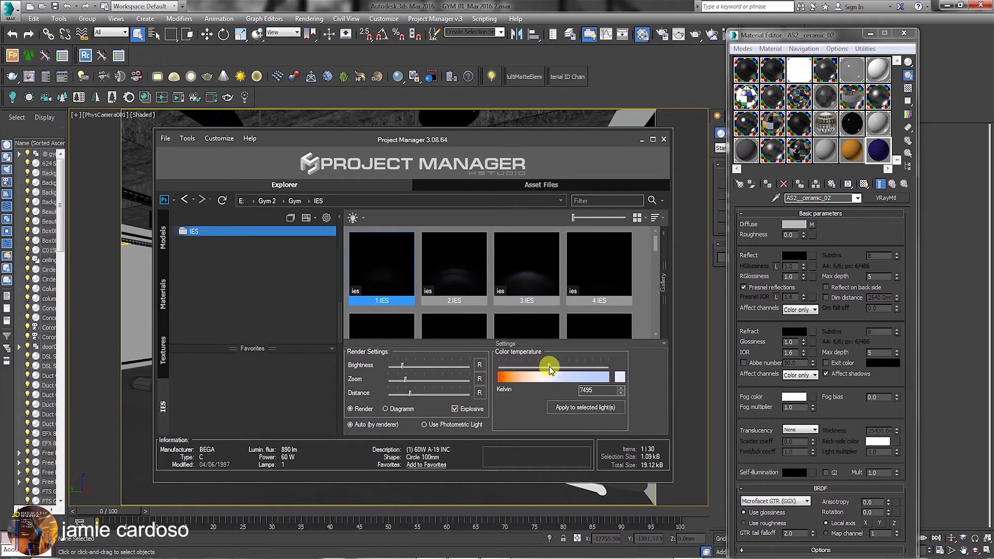
Raise colour temperature to 7327 K, brighten and widen previews, keeping Render view
left_click_drag(506, 367, 548, 366)
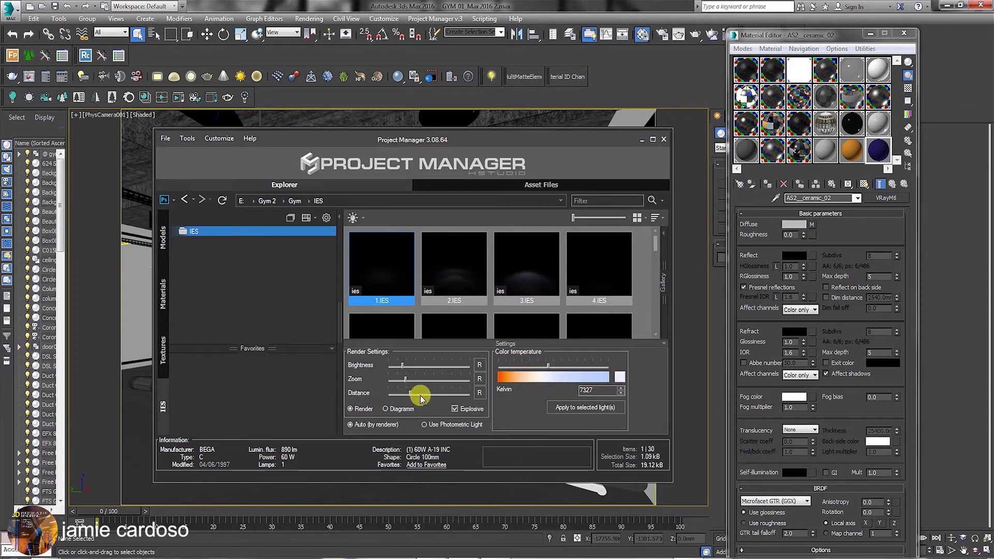
left_click_drag(420, 398, 418, 367)
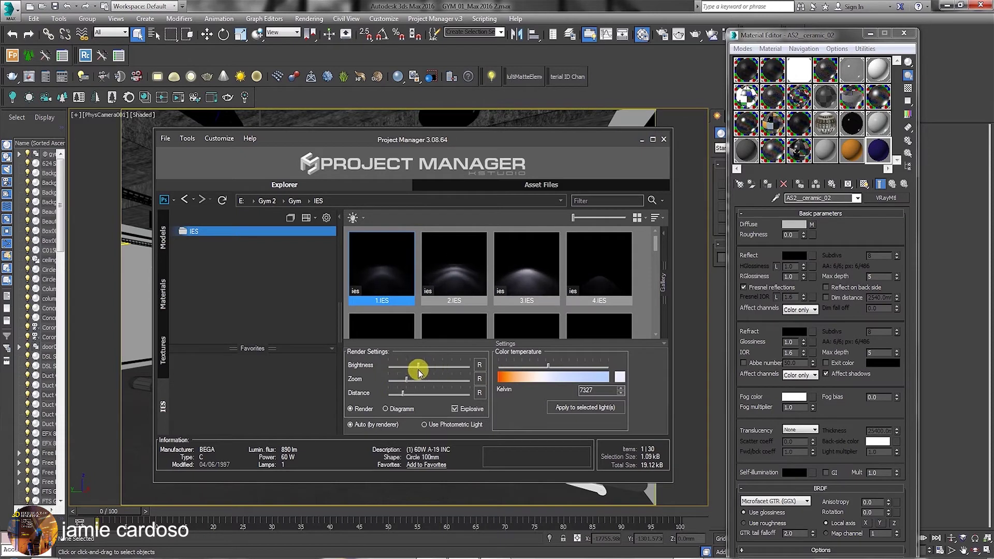
left_click(386, 409)
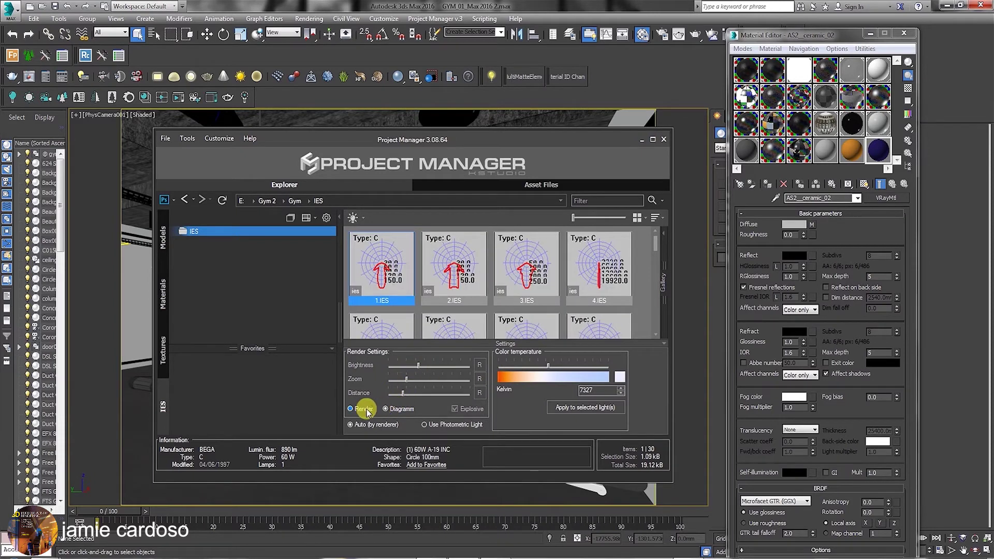
left_click(350, 409)
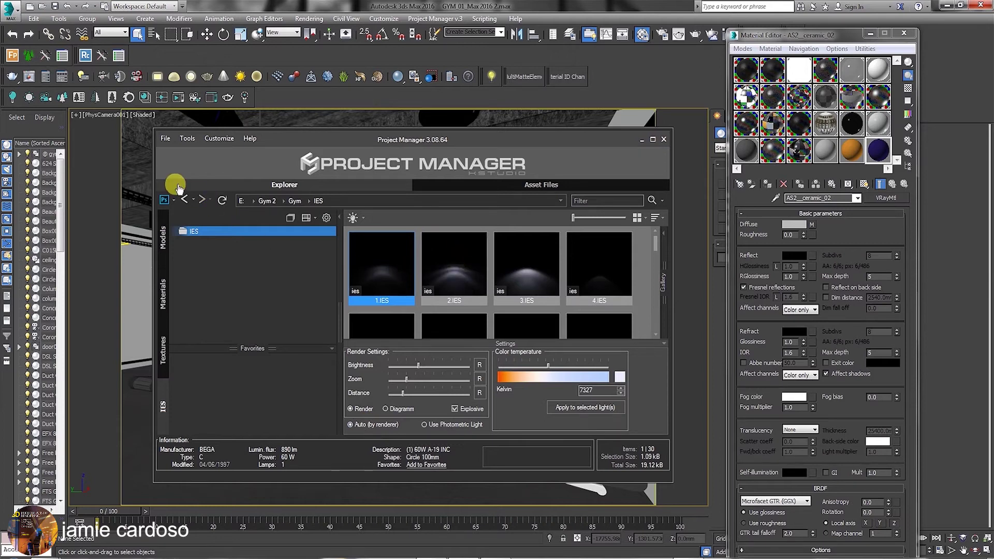
Bring the 1.IES light into the gym scene with smart placement alignment
left_click_drag(380, 144, 546, 102)
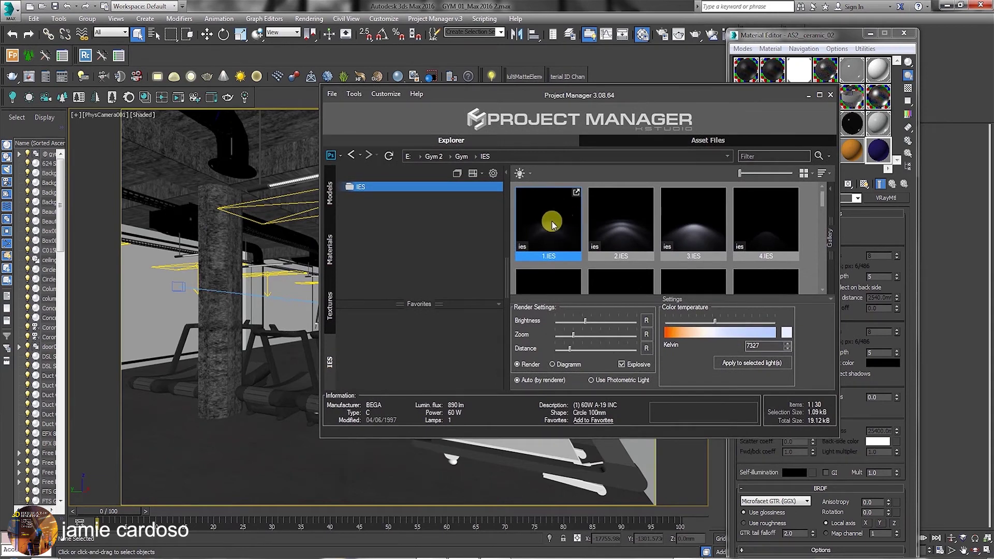
left_click_drag(555, 223, 202, 256)
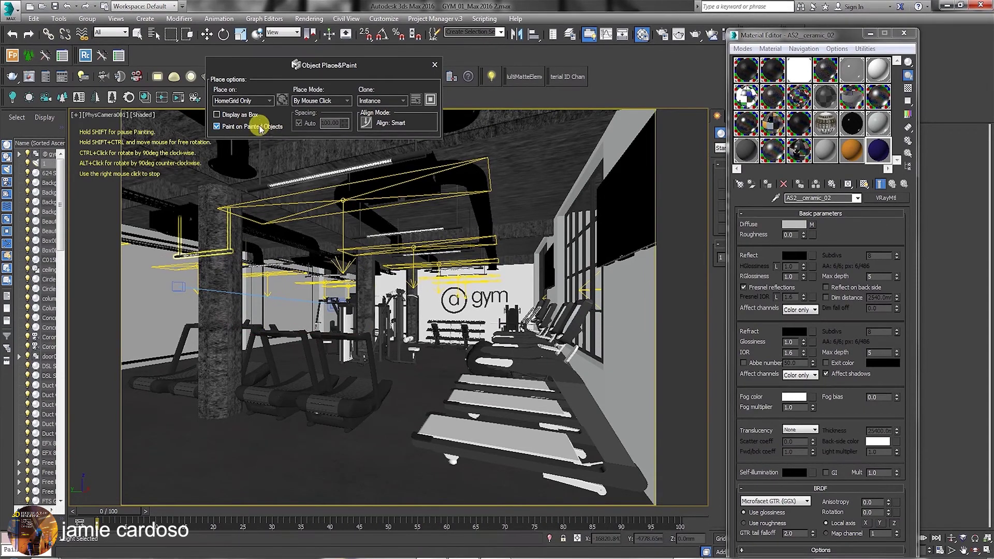
left_click(367, 123)
left_click(368, 123)
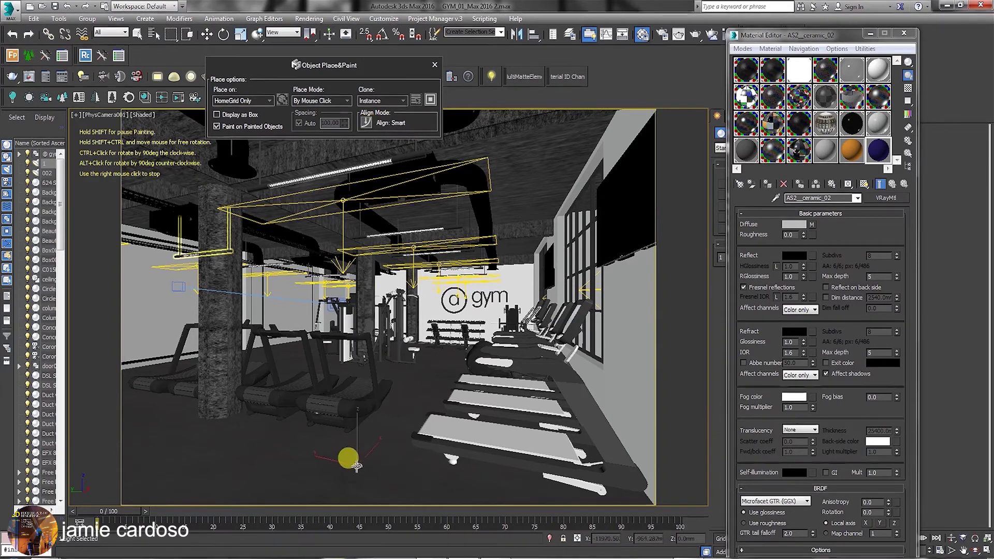
Paint five 1.IES lights onto the gym floor around the treadmills
left_click(377, 457)
left_click(406, 410)
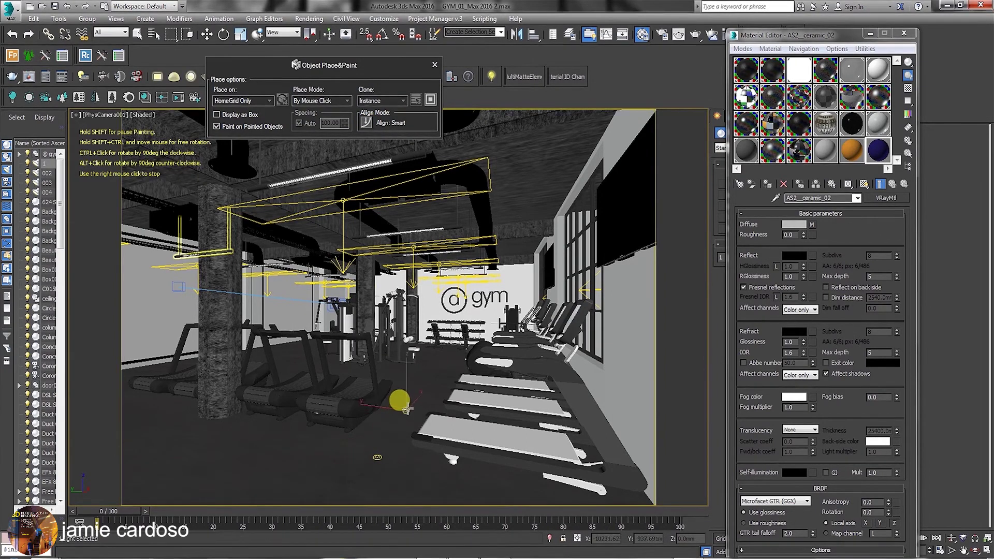
left_click(440, 371)
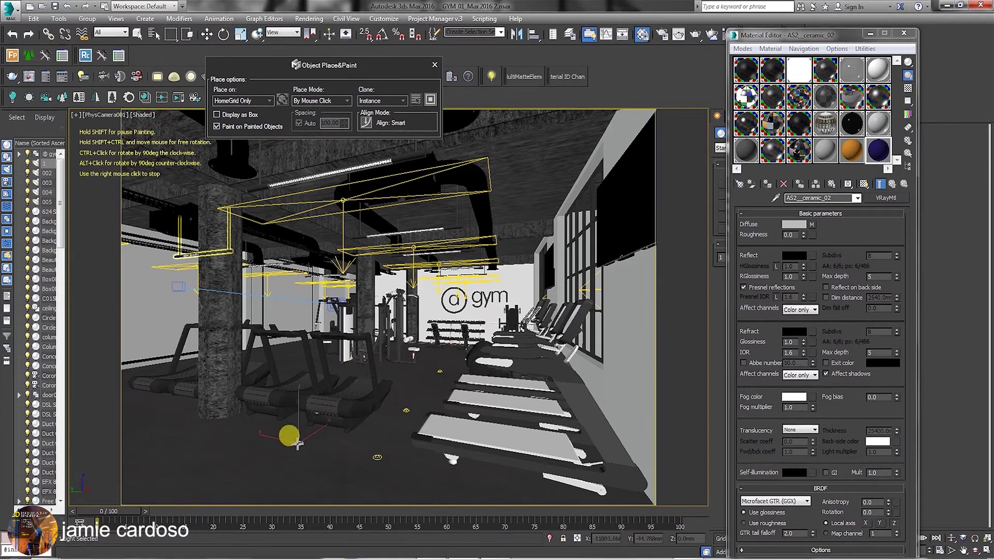
left_click(257, 439)
left_click(128, 401)
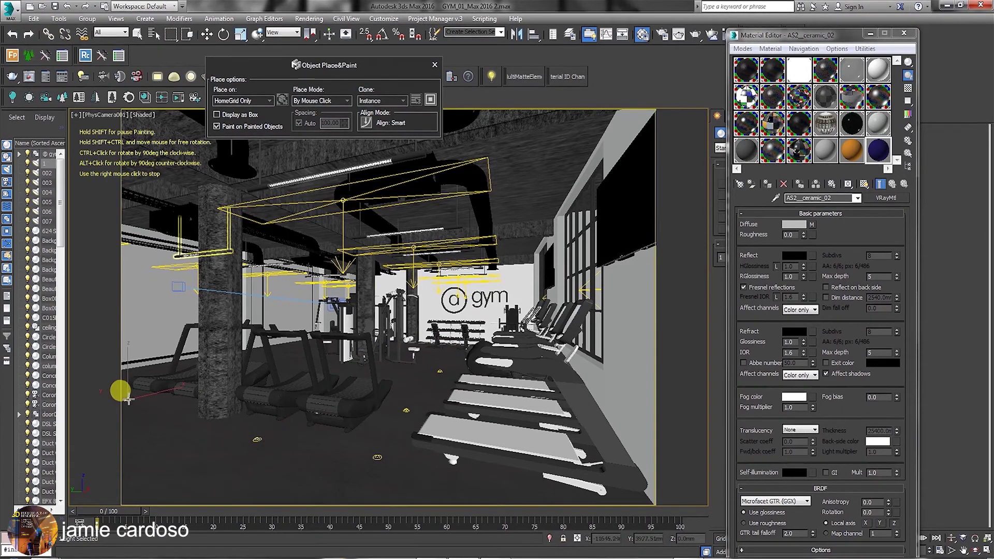
right_click(220, 408)
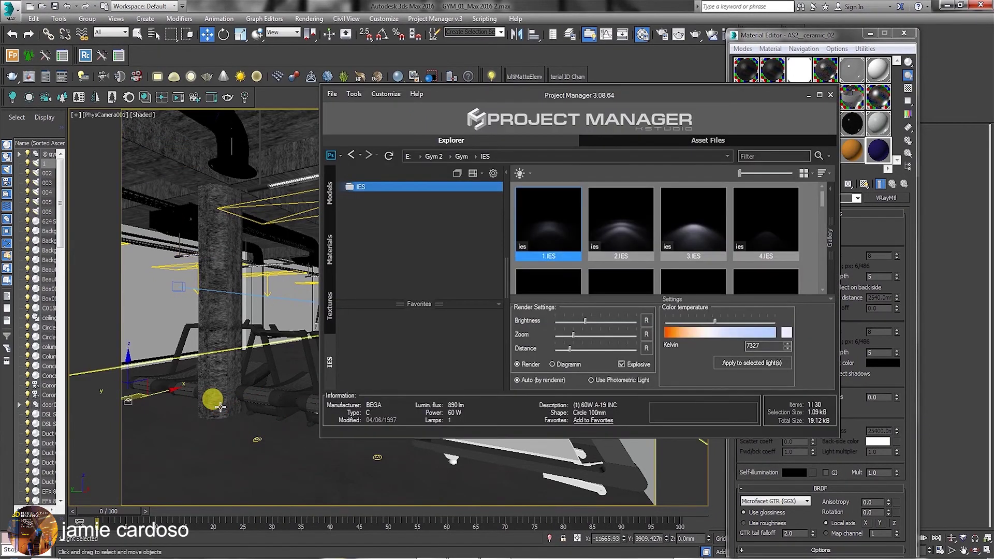
Filter selection to Lights, select the floor lights, and lift them to ceiling height
left_click(808, 100)
left_click_drag(808, 100, 255, 439)
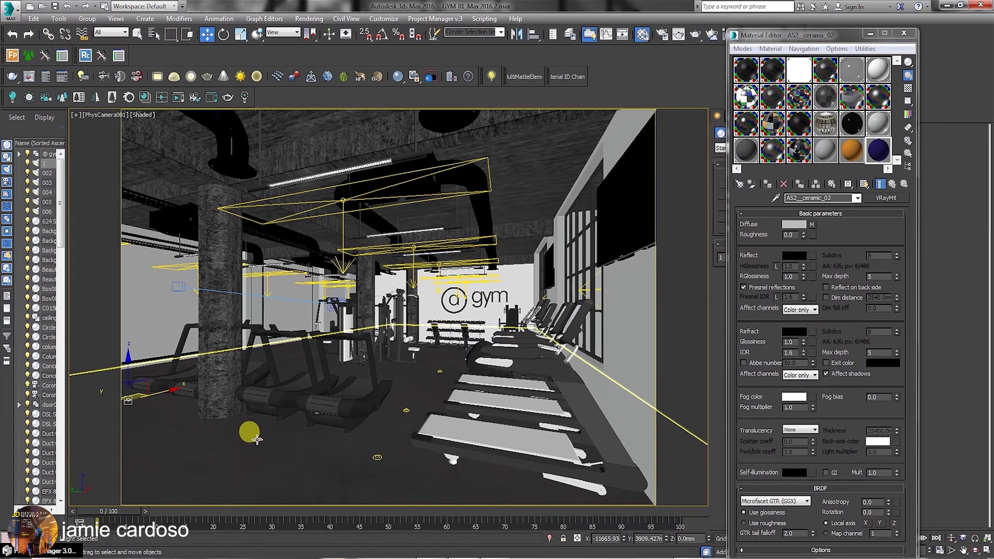
left_click(110, 32)
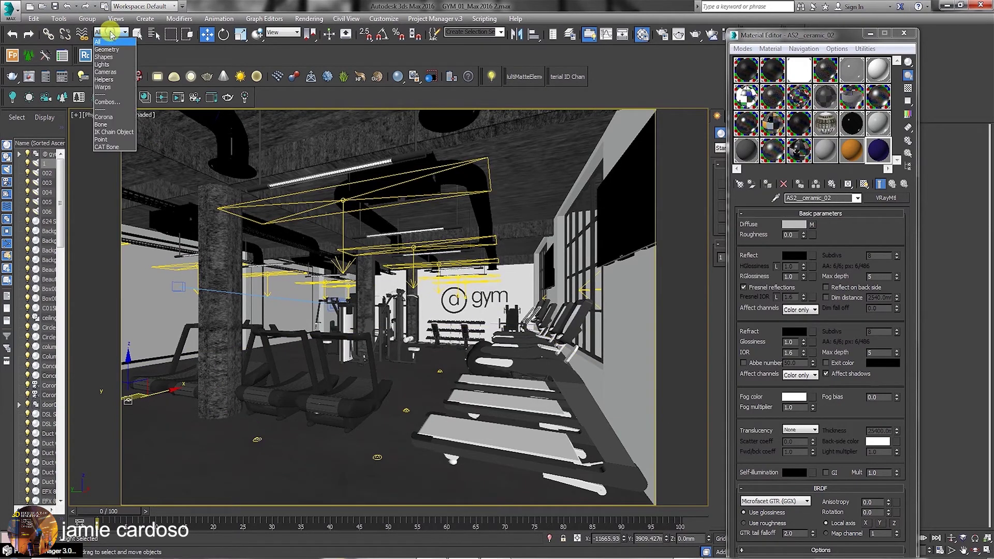
left_click(109, 65)
left_click(255, 435, "ctrl")
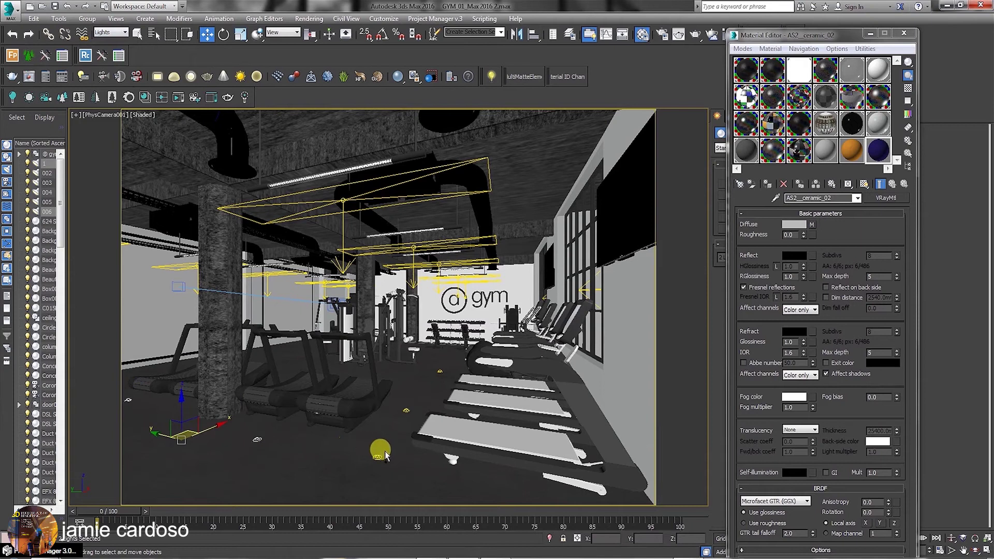
left_click_drag(384, 454, 460, 203)
right_click(50, 555)
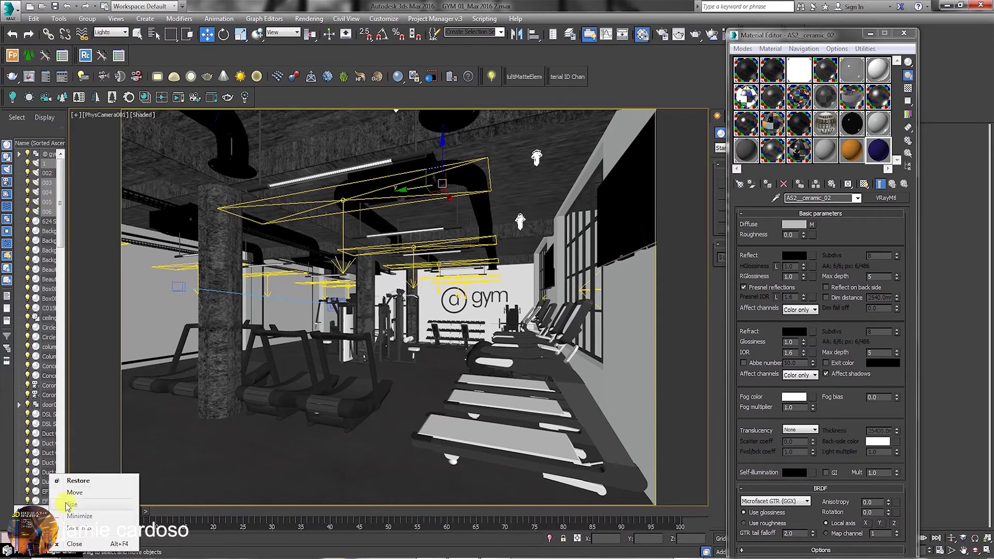
Replace the selected ceiling lights with the 3.IES profile, selection only
left_click(81, 481)
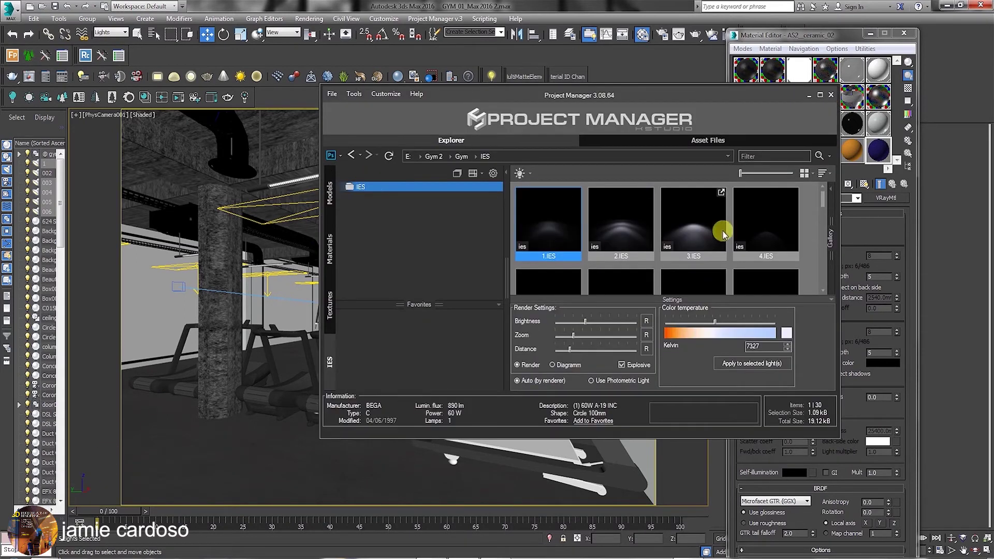
left_click(697, 219)
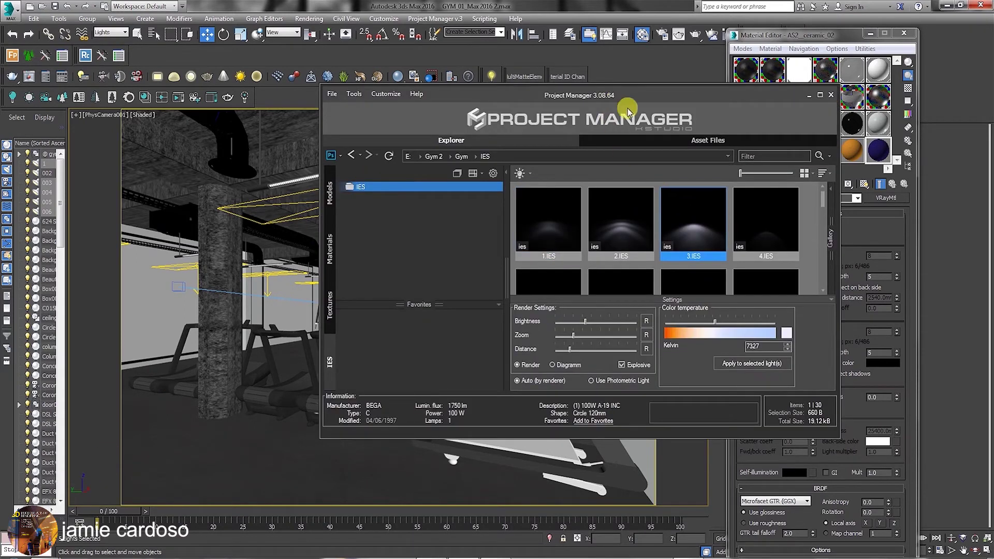
right_click(683, 212)
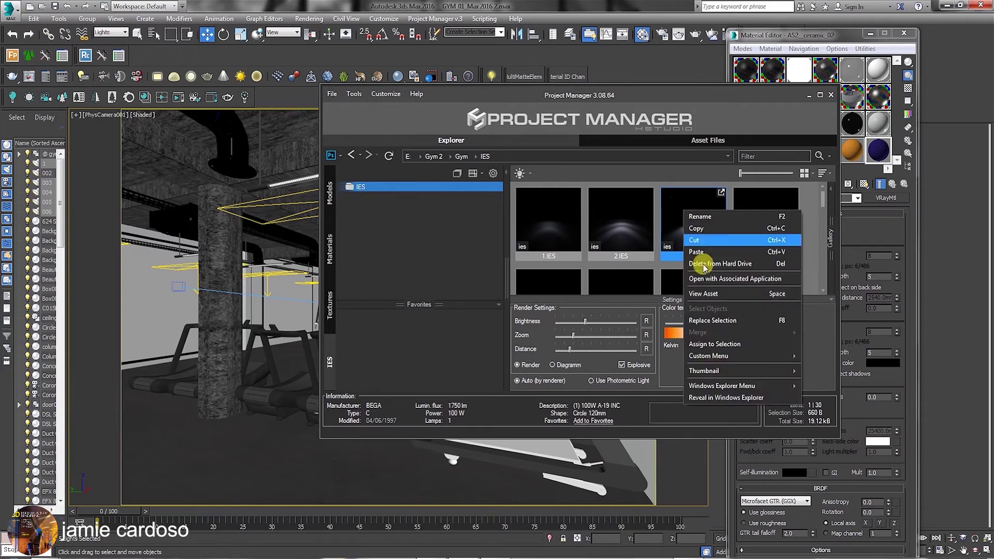
left_click(712, 321)
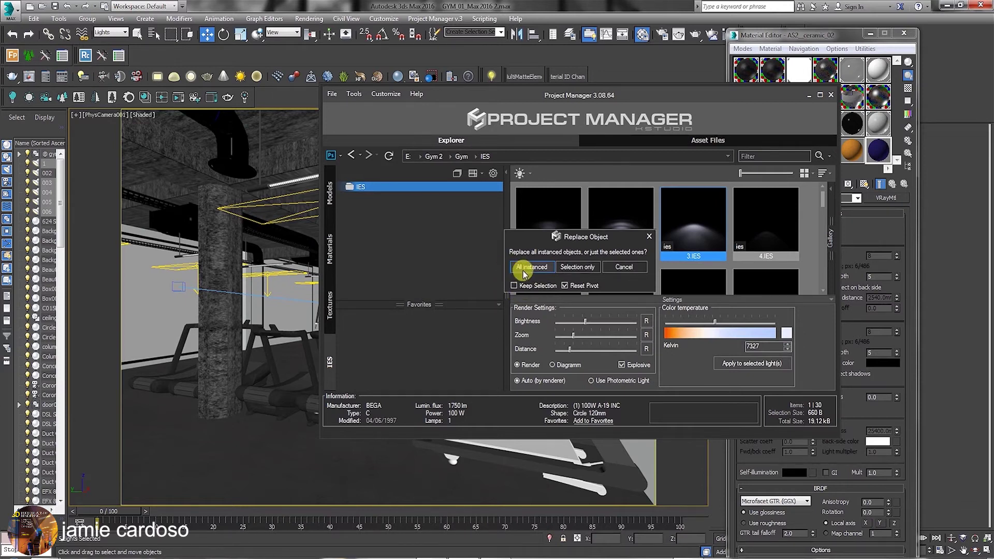
left_click(577, 268)
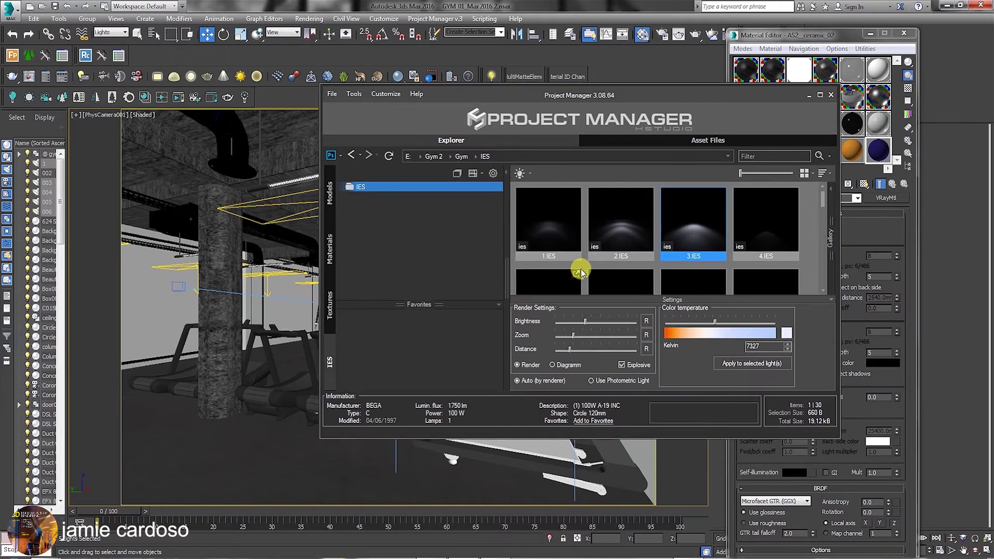
Move the Project Manager aside to uncover the treadmills and scroll to 16.ies
left_click_drag(598, 98, 363, 358)
left_click_drag(436, 359, 813, 279)
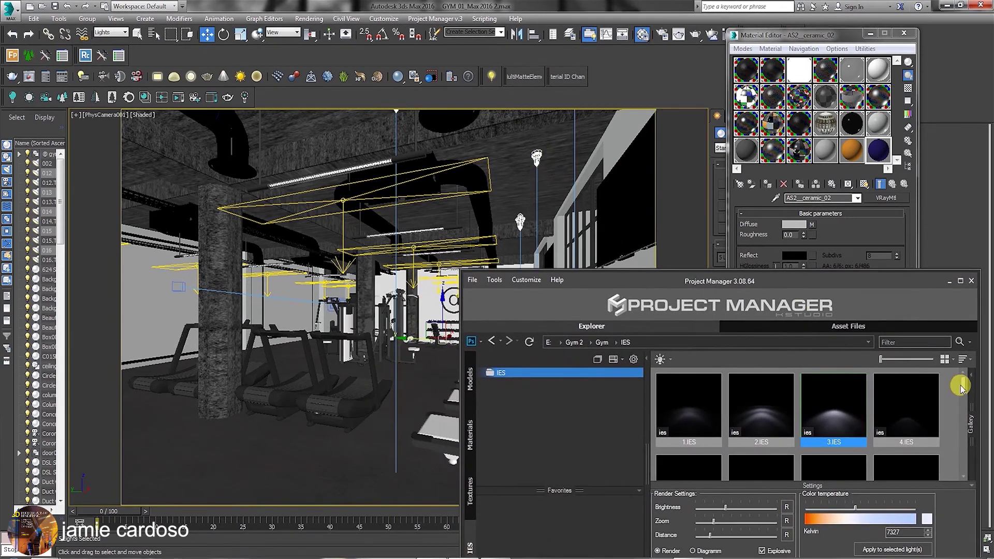
left_click_drag(961, 406, 958, 417)
Replace the selected lights with the 16.ies profile, selection only, then move the manager aside
left_click(905, 405)
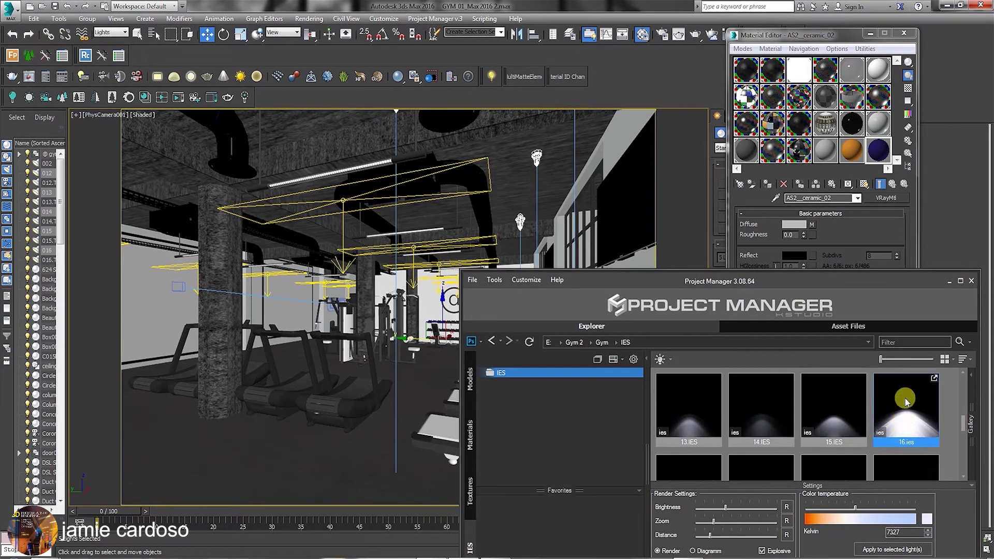
right_click(906, 401)
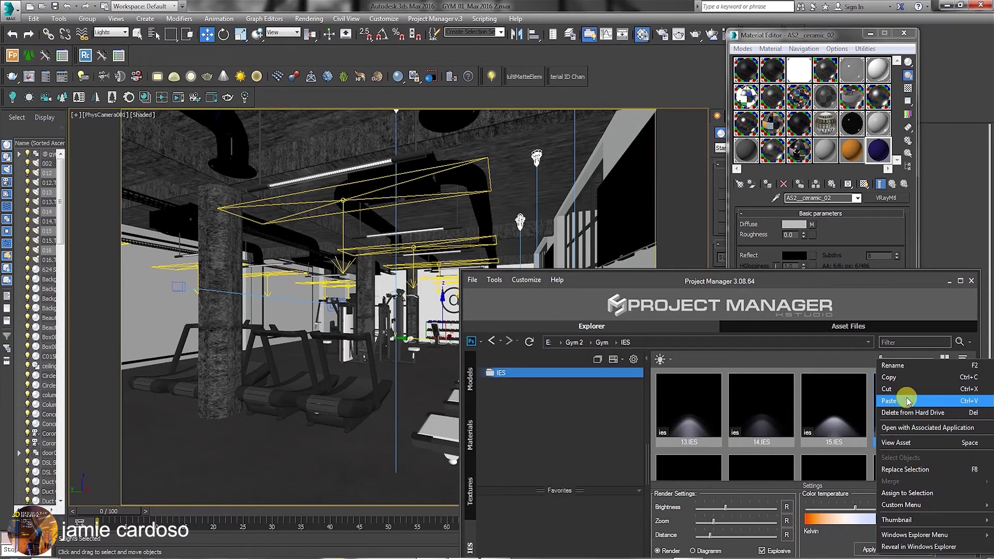
left_click(910, 471)
left_click(707, 457)
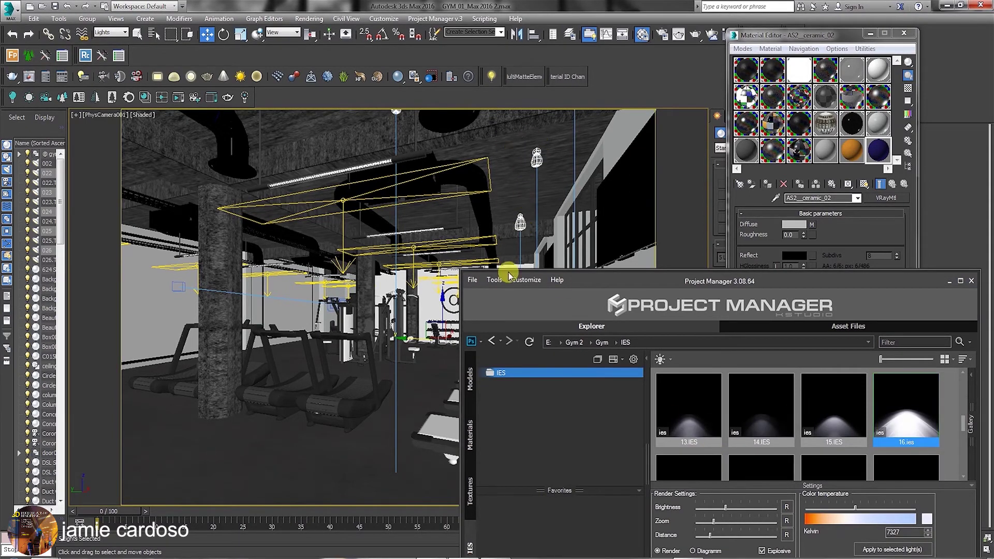
left_click_drag(609, 280, 379, 225)
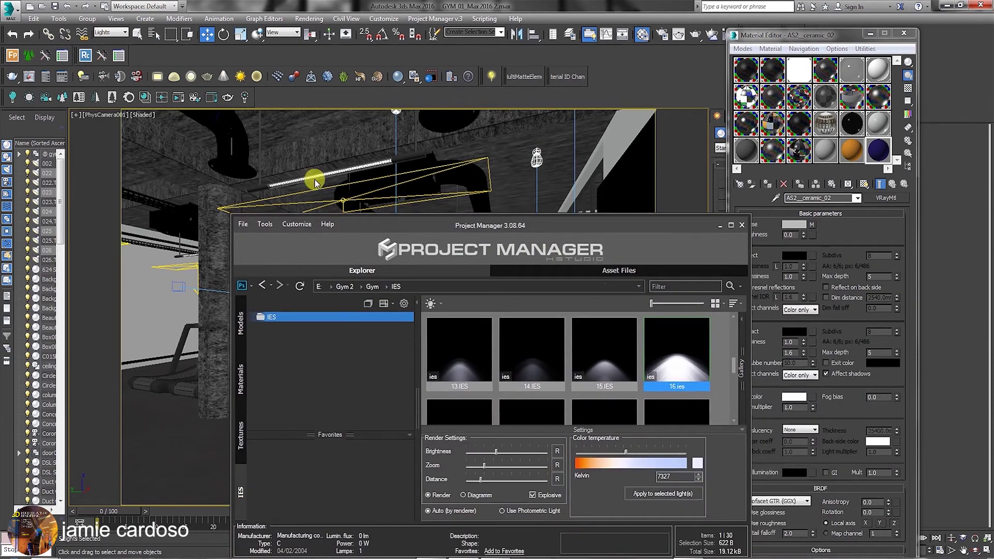
left_click_drag(474, 226, 395, 152)
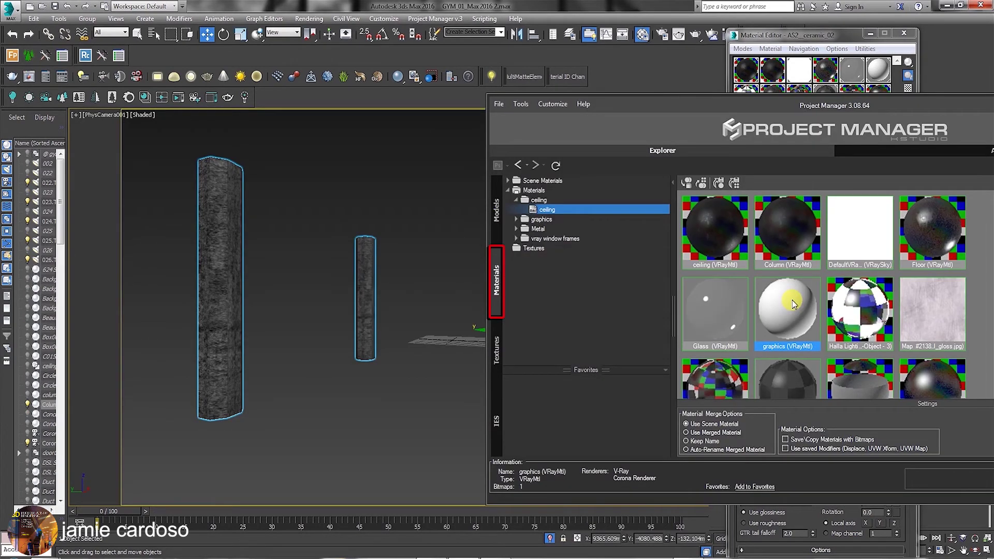
Apply the white graphics material to the two columns, then replace it with the ceiling VRayMtl
left_click_drag(793, 304, 225, 311)
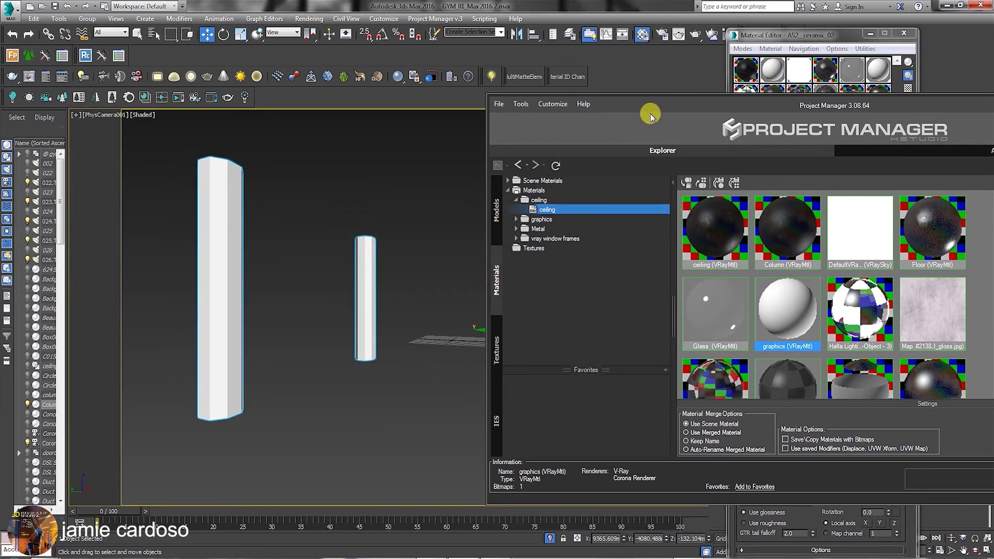
left_click_drag(674, 106, 549, 278)
left_click(761, 66)
left_click_drag(572, 417, 220, 264)
left_click_drag(518, 277, 647, 85)
left_click(270, 171)
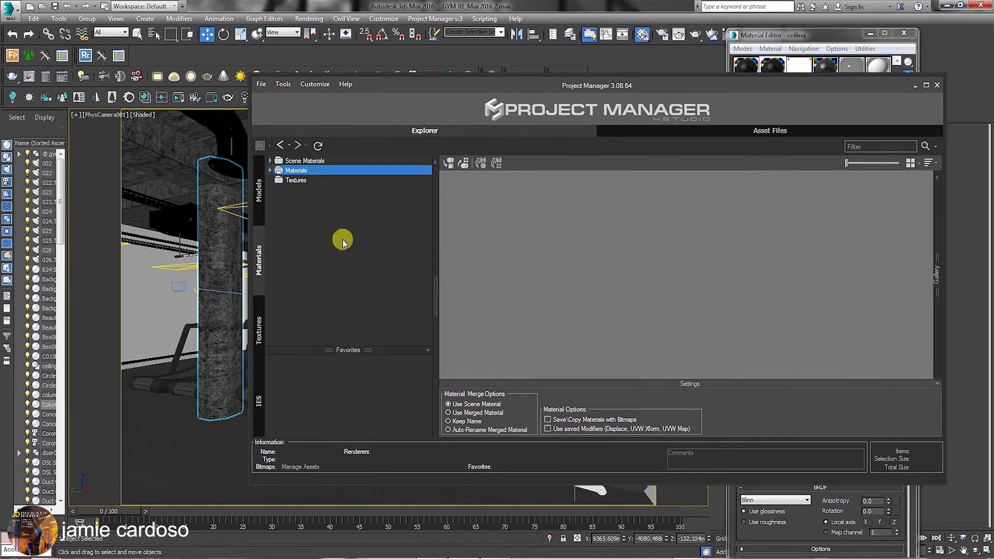
Browse the model library to Models\escalator and pick escalator.max
left_click(259, 191)
left_click_drag(439, 84, 548, 61)
left_click(403, 184)
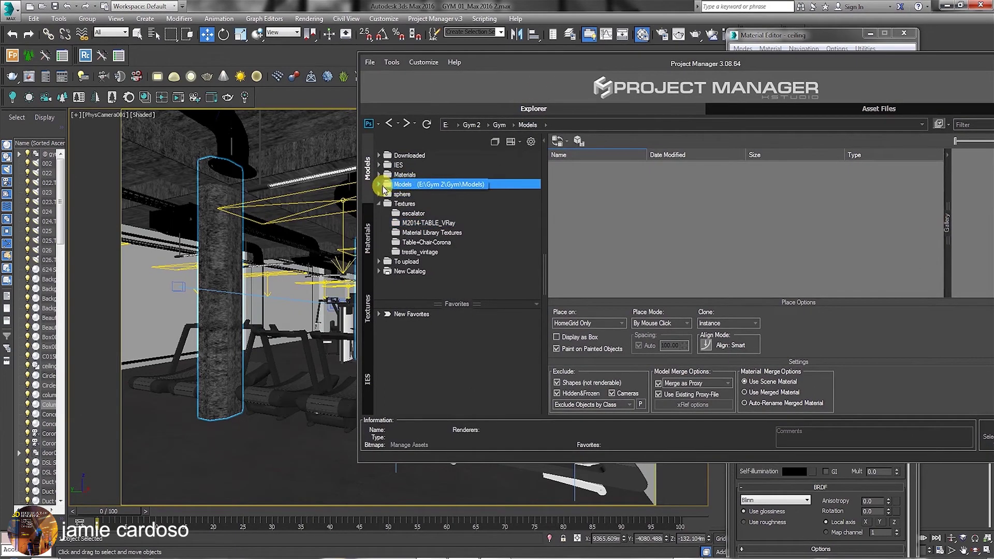
left_click(379, 184)
left_click(413, 194)
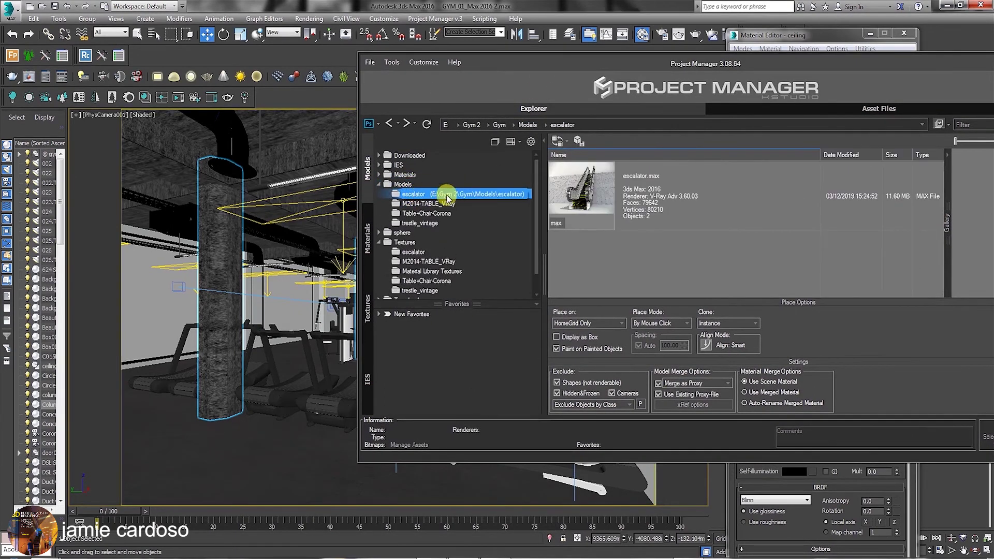
left_click(699, 196)
left_click_drag(611, 64, 699, 70)
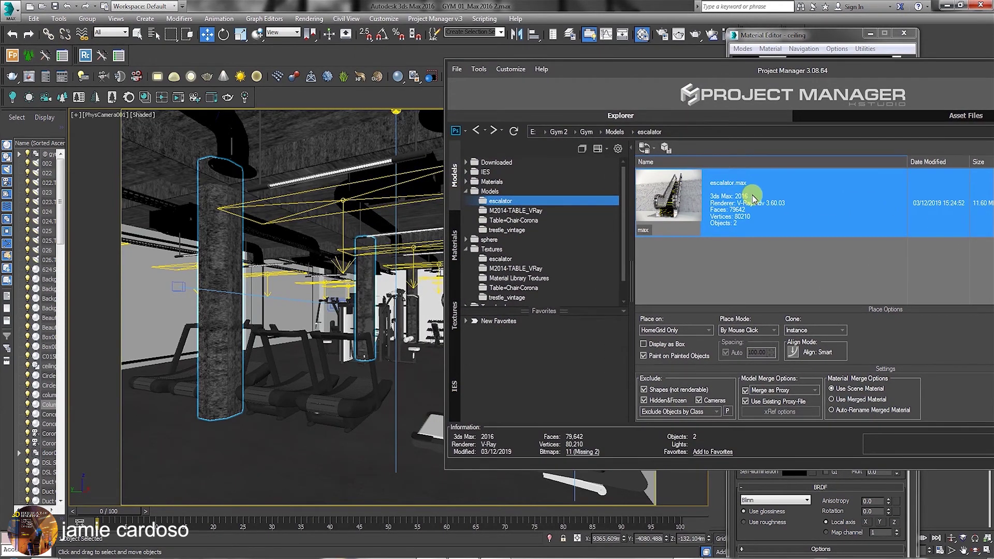
Set placement to HomeGrid Only with Align: Smart, and select escalator.max
left_click(659, 332)
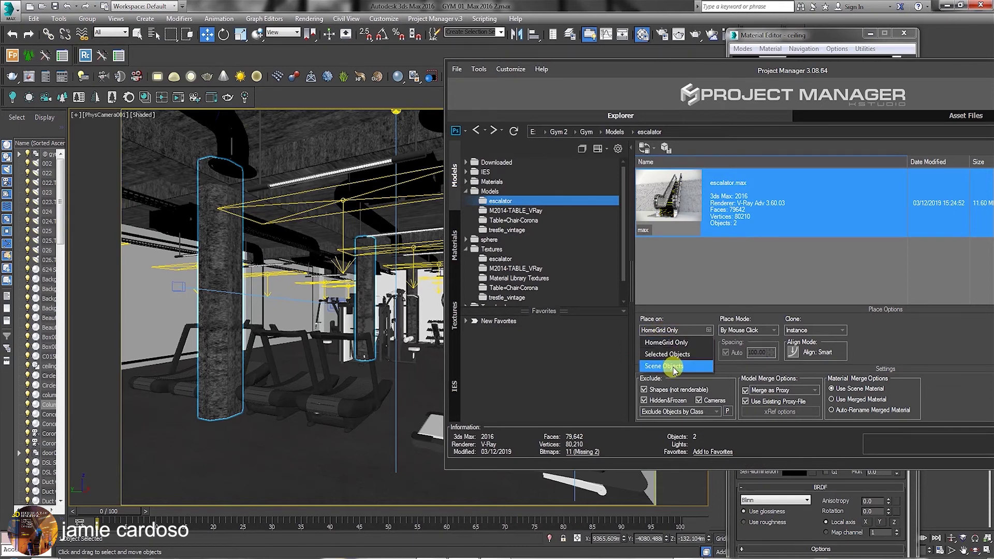
left_click(725, 287)
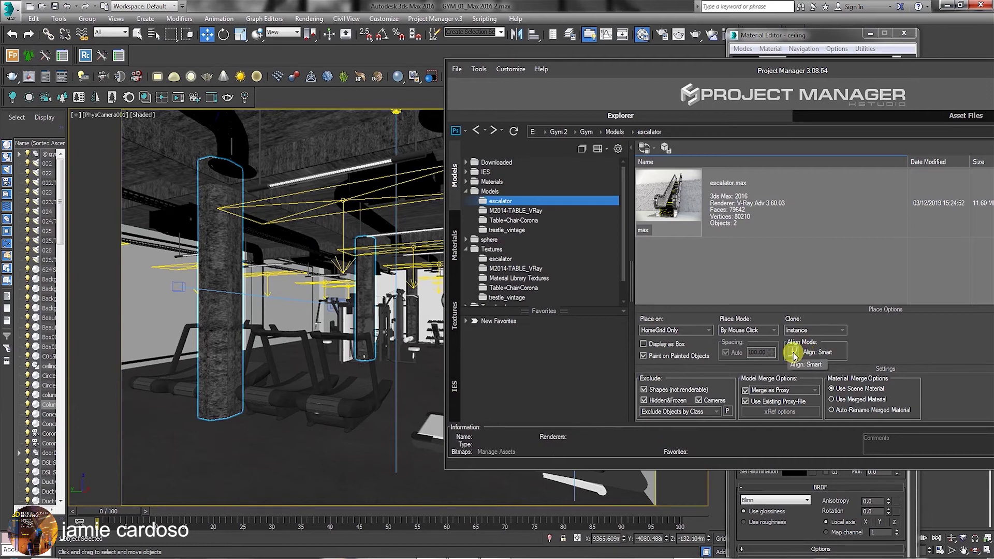
left_click(795, 354)
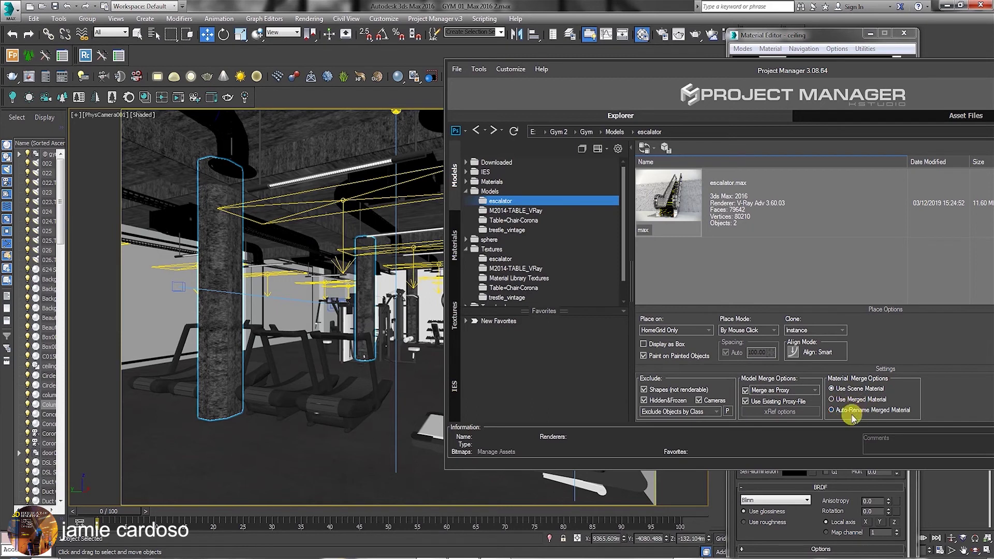
left_click(688, 227)
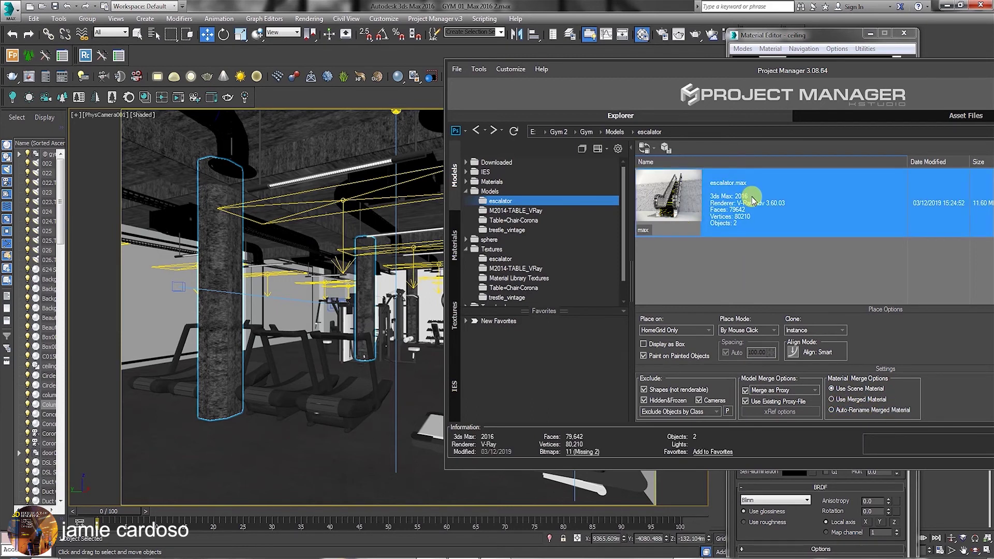
Place escalator.max in the gym as a proxy, then end Place&Paint
mouse_move(752, 199)
left_mouse_down()
mouse_move(500, 262)
mouse_move(210, 461)
left_mouse_up()
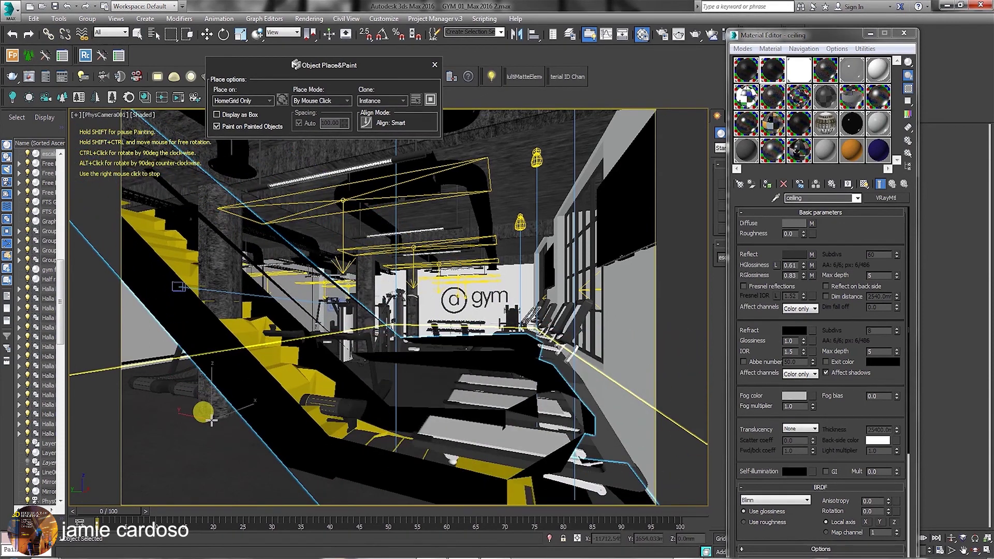
left_click(210, 421)
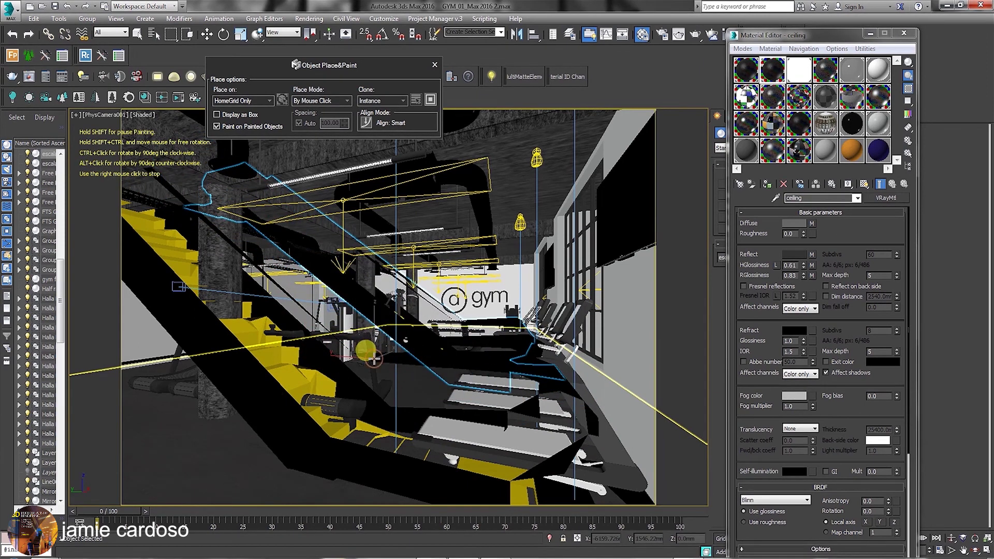
right_click(374, 357)
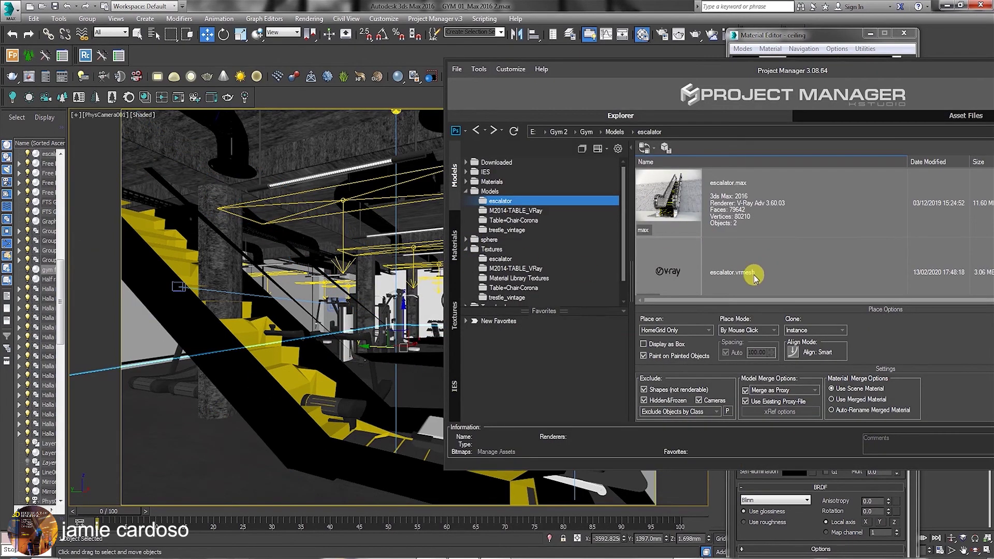
Select escalator.vrmesh, then minimize Project Manager and the Material Editor
left_click(761, 269)
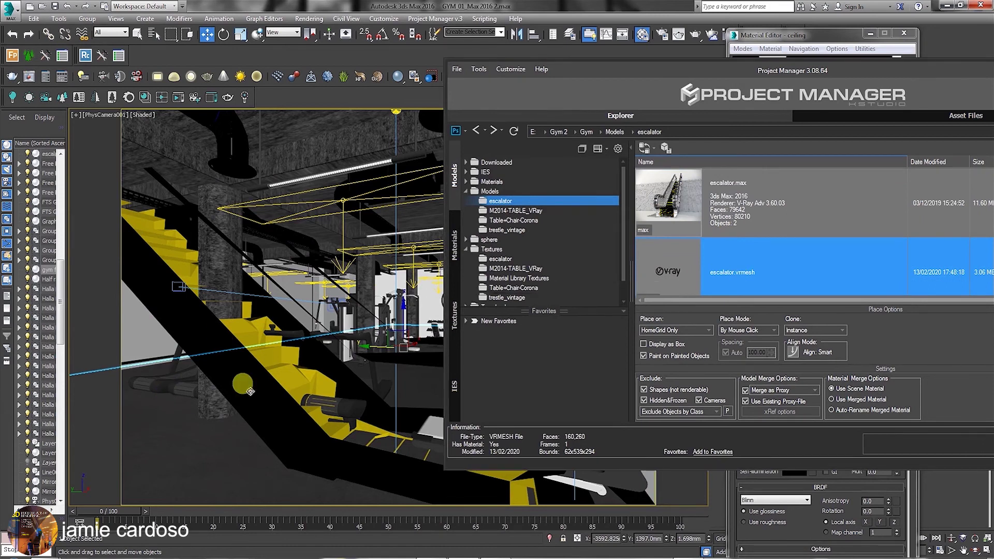
left_click_drag(962, 71, 686, 93)
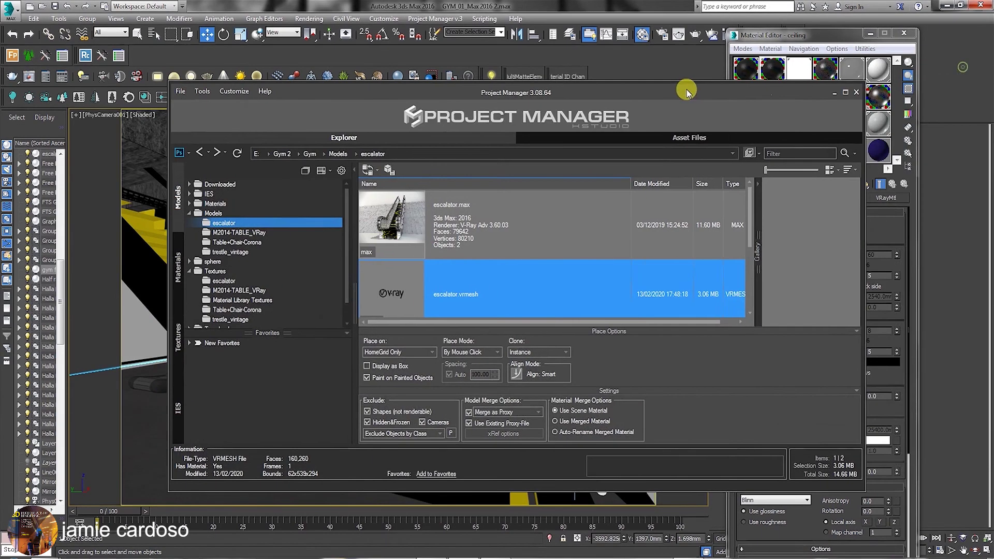
left_click(834, 92)
left_click(870, 33)
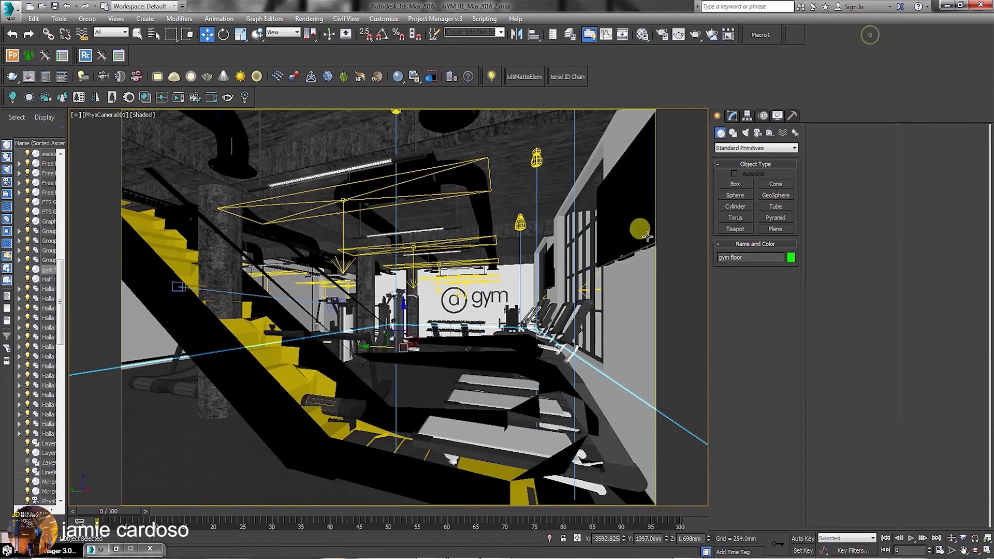
Confirm the escalator is a VRayProxy loading escalator.vrmesh in the Modify panel
left_click(247, 376)
left_click(733, 117)
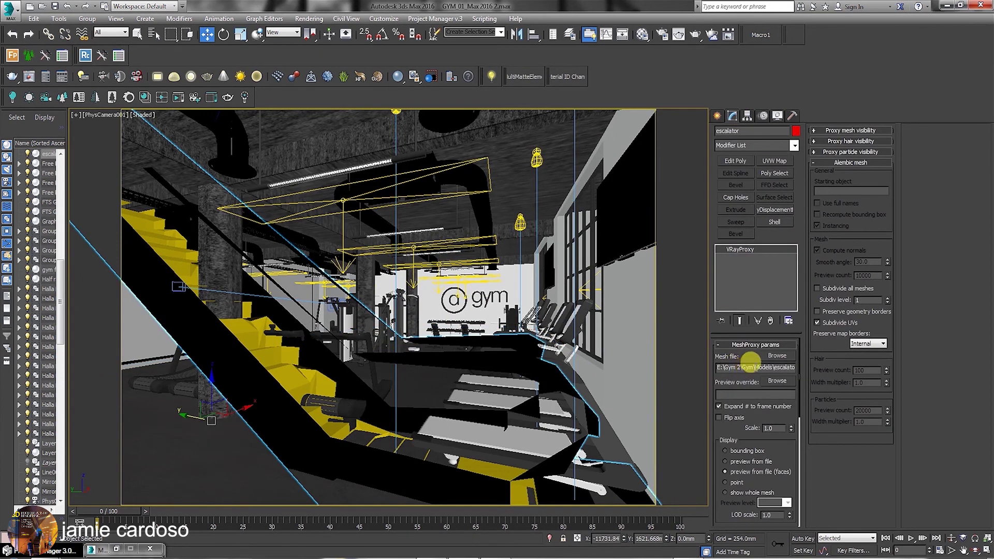
left_click_drag(745, 367, 800, 365)
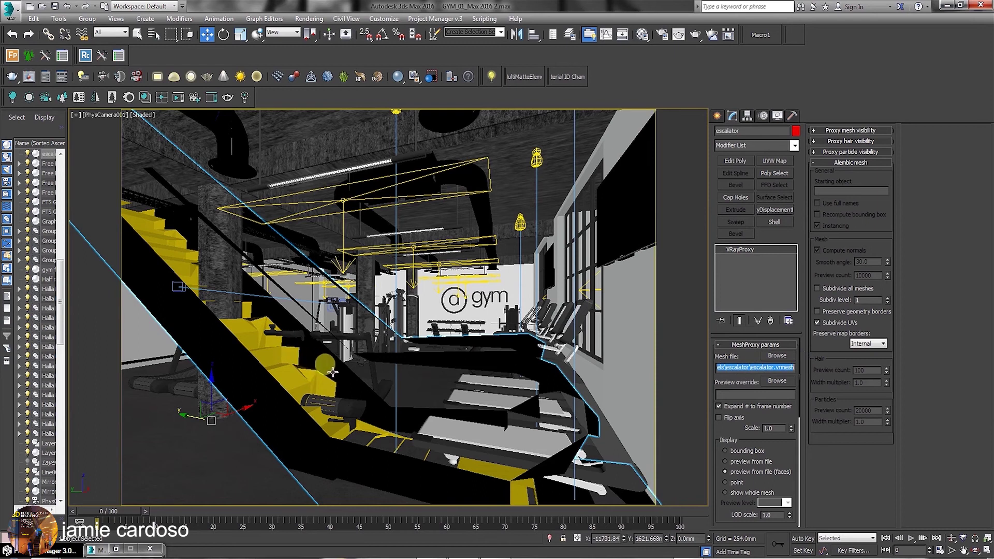
left_click(718, 116)
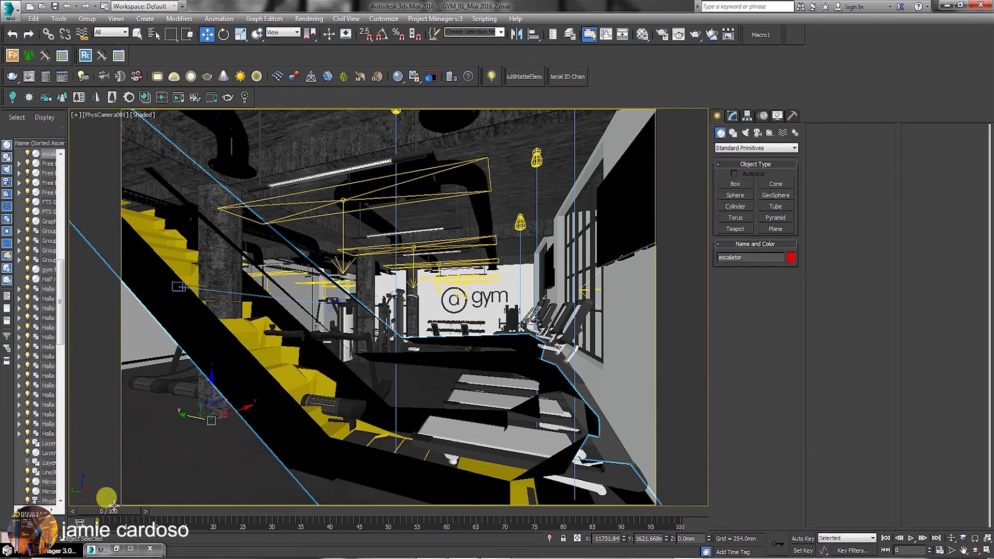
Move the minimized Project Manager into view and restore its full window
right_click(46, 549)
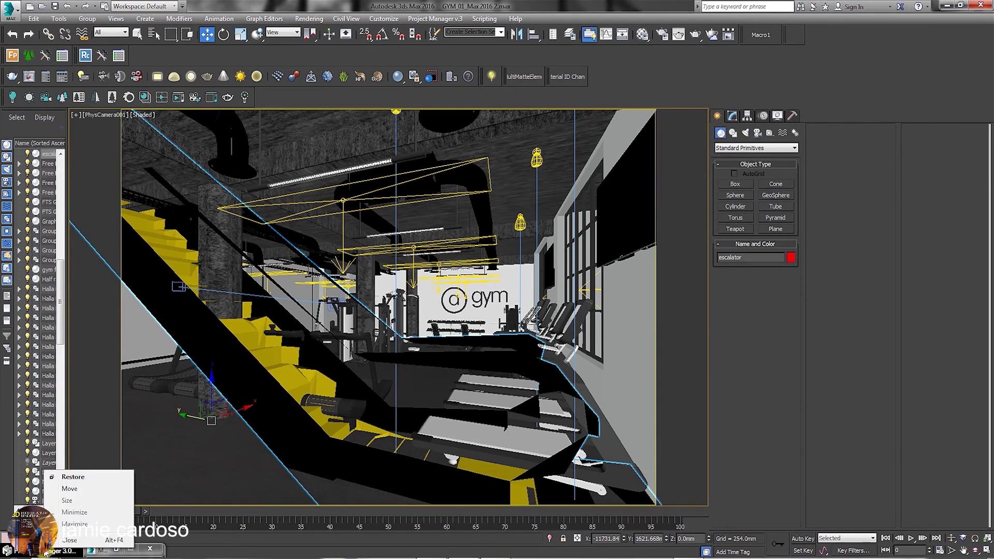
left_click(70, 489)
left_click(535, 239)
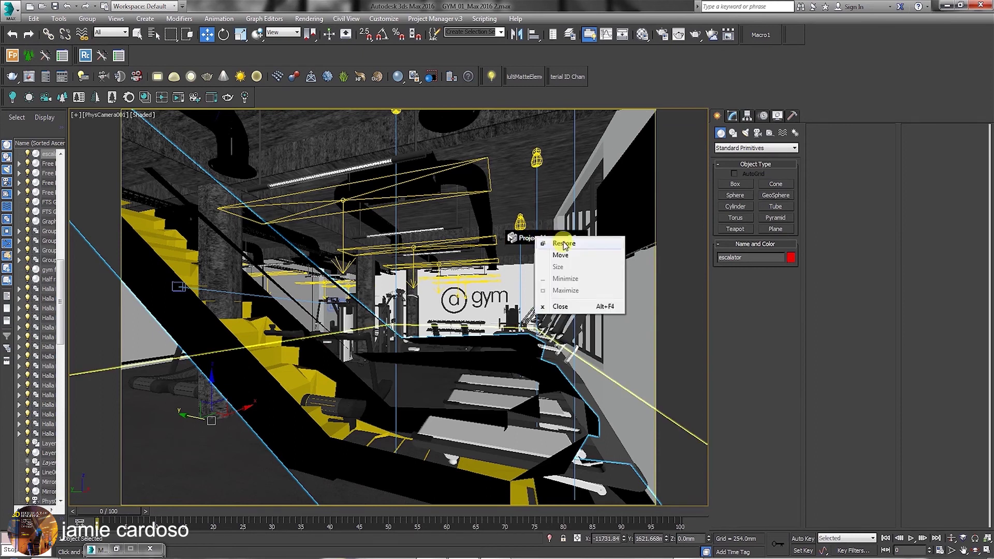
left_click(546, 222)
Browse the Models library to Table+Chair-Corona and open its .max file's options
left_click(909, 126)
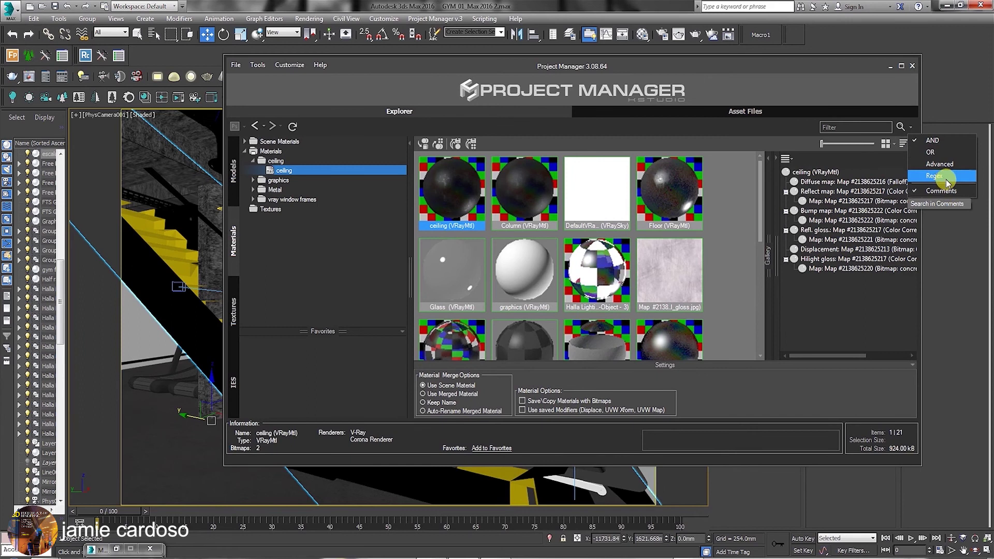
left_click(233, 171)
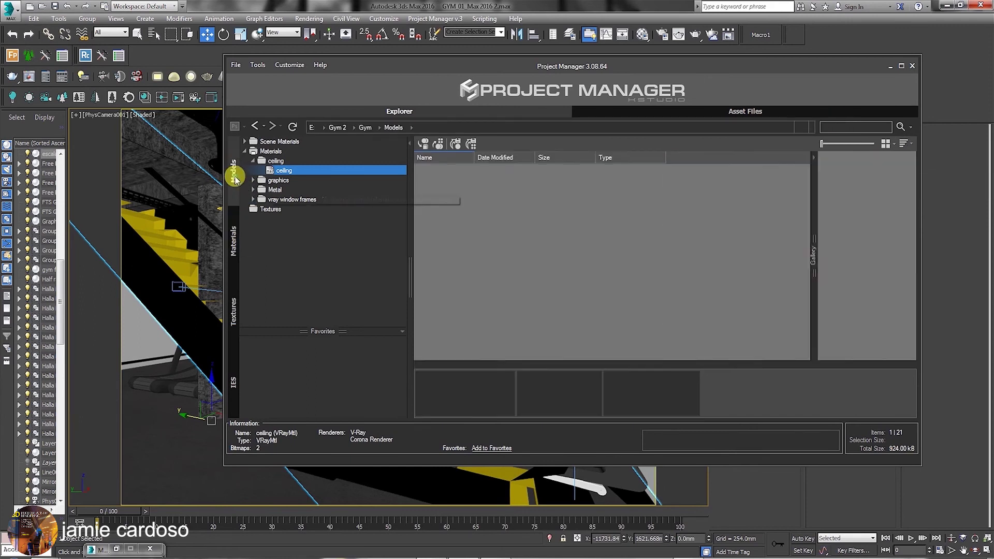
left_click(812, 128)
left_click(559, 187)
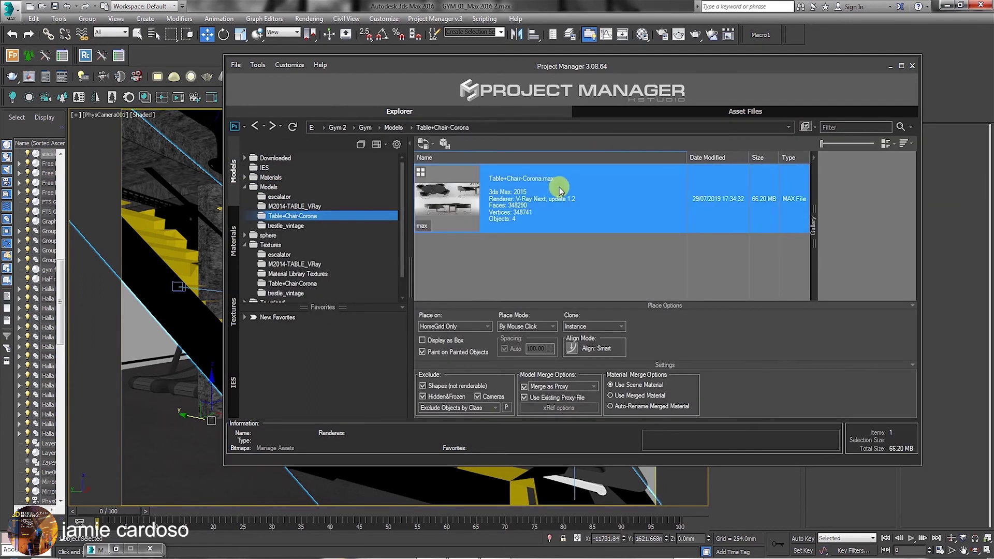
right_click(519, 193)
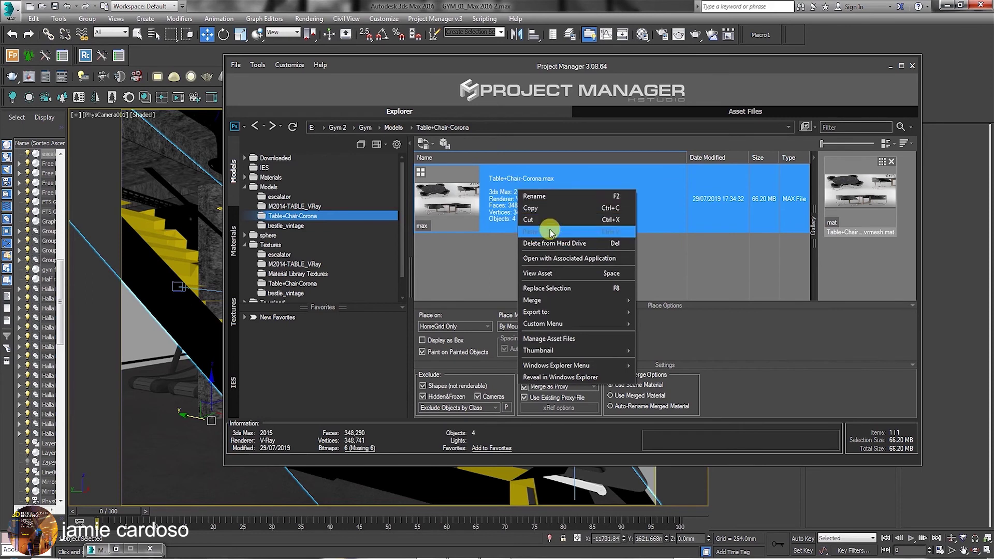
Search drives E: and C: recursively to relink Table+Chair-Corona's six missing textures
left_click(585, 344)
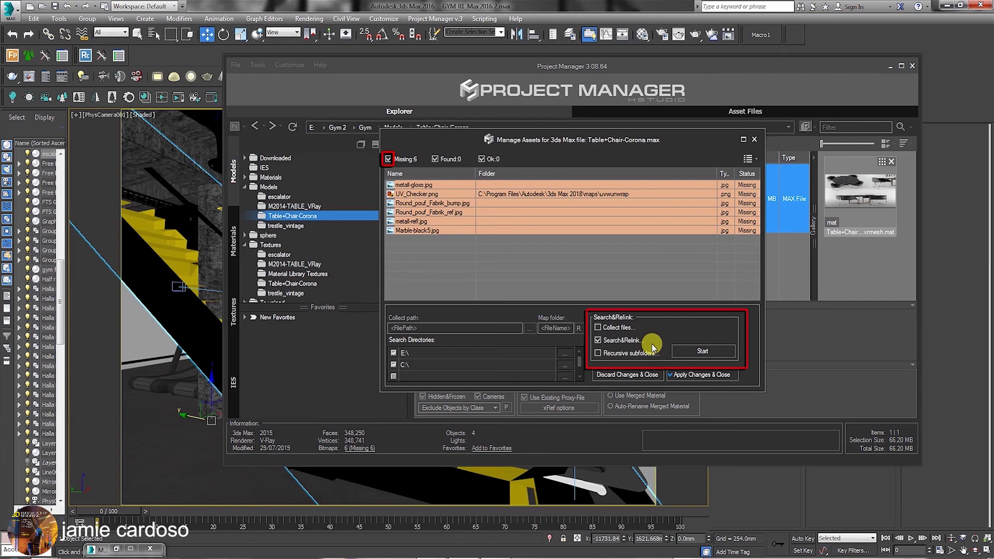
left_click(393, 353)
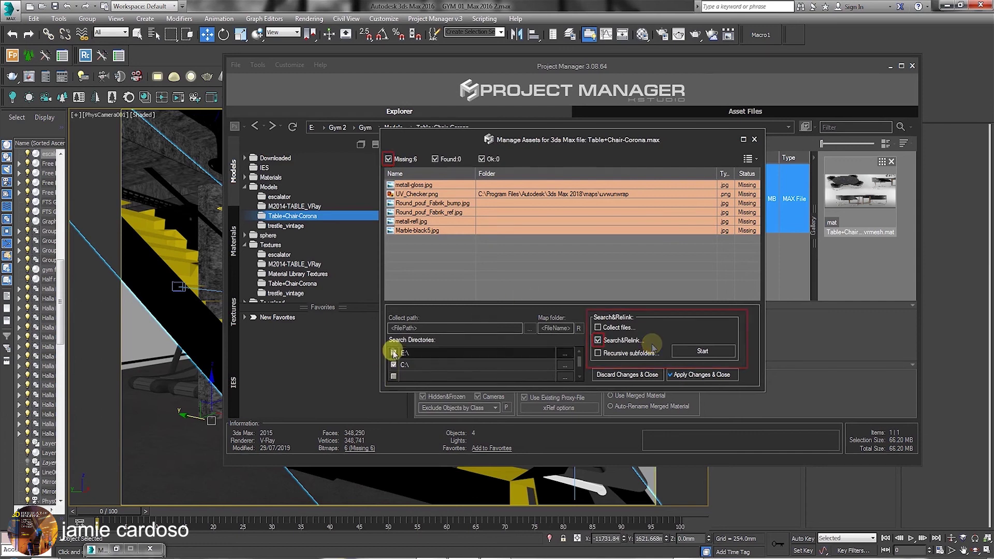
left_click(394, 353)
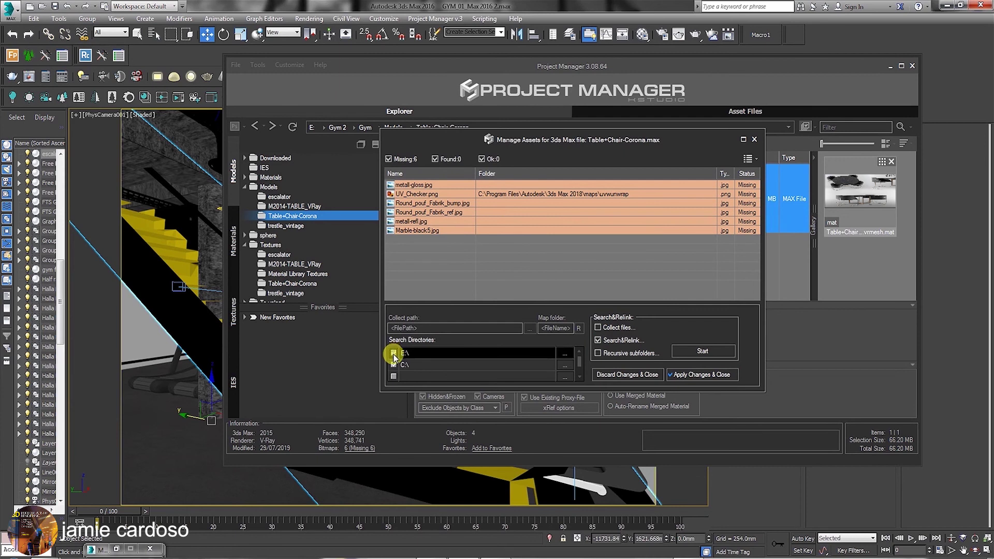
left_click(393, 365)
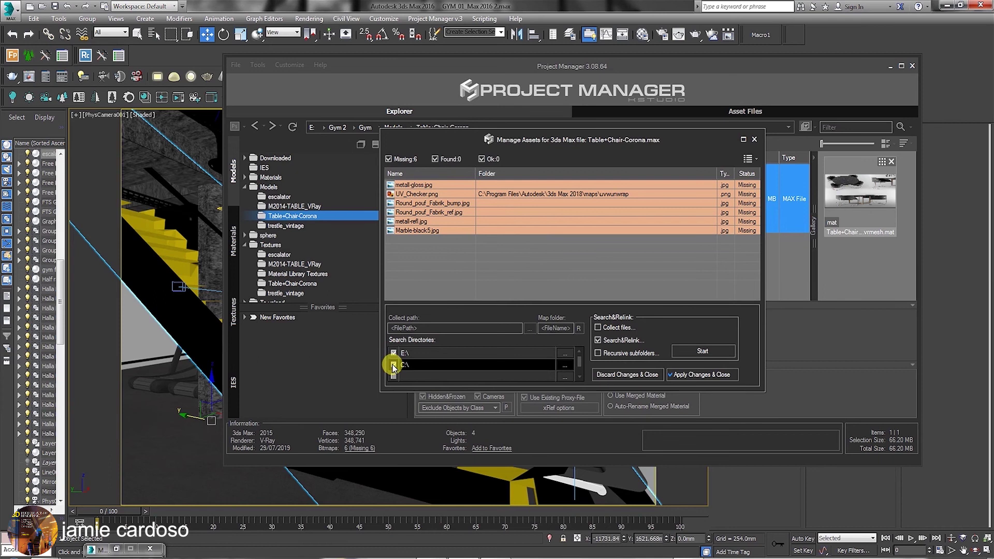
left_click(394, 365)
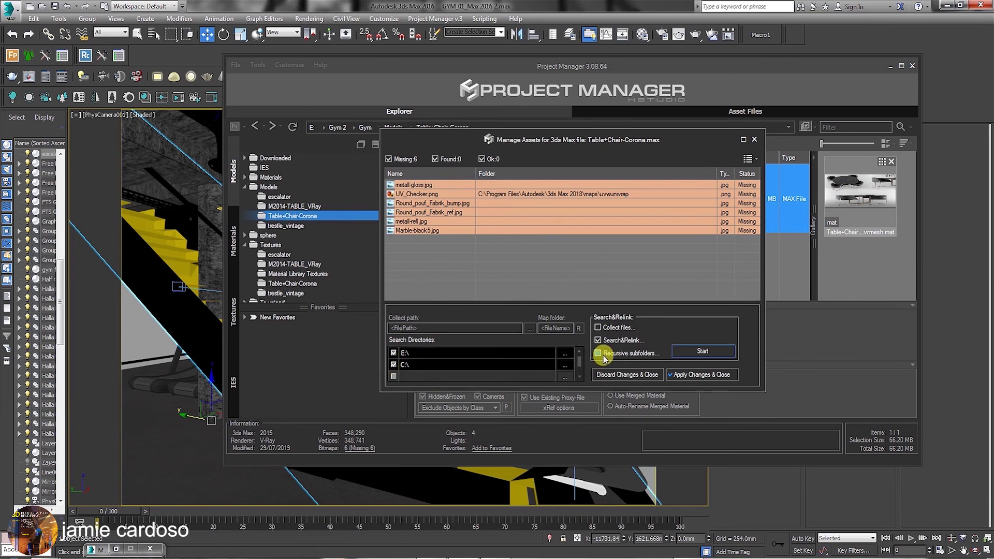
left_click(598, 353)
left_click(699, 351)
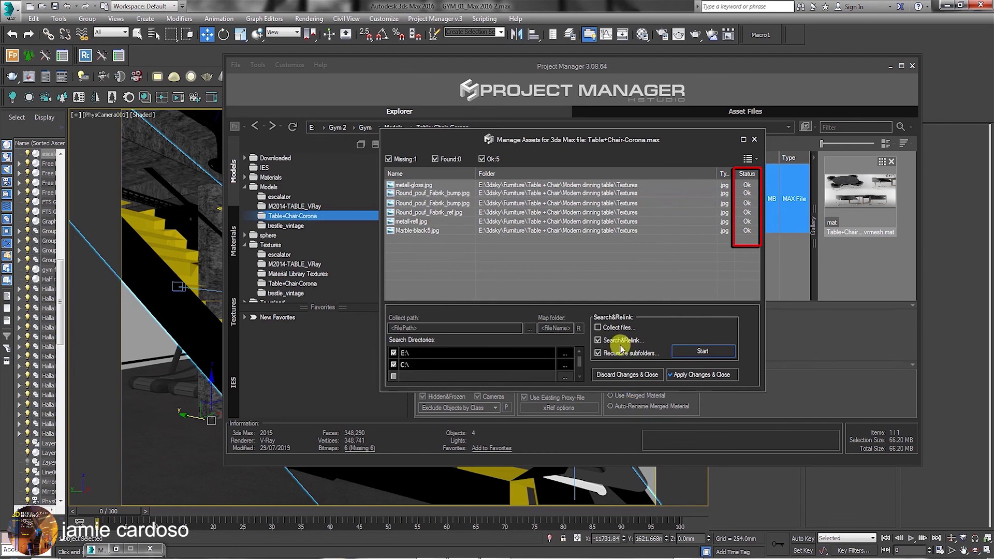
Apply the relinked texture paths, then browse Table+Chair-Corona.max's Export to and Thumbnail options
left_click(714, 375)
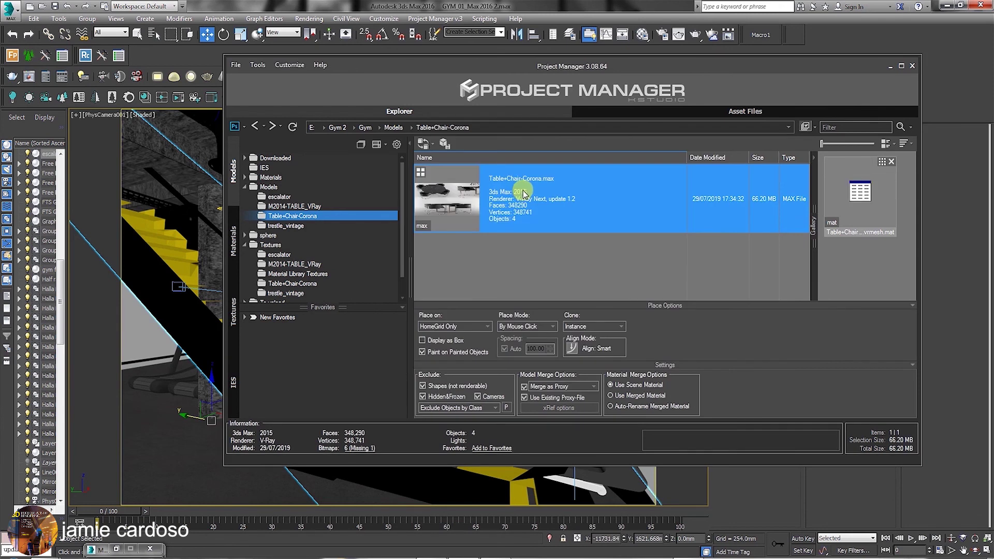
right_click(524, 193)
mouse_move(567, 302)
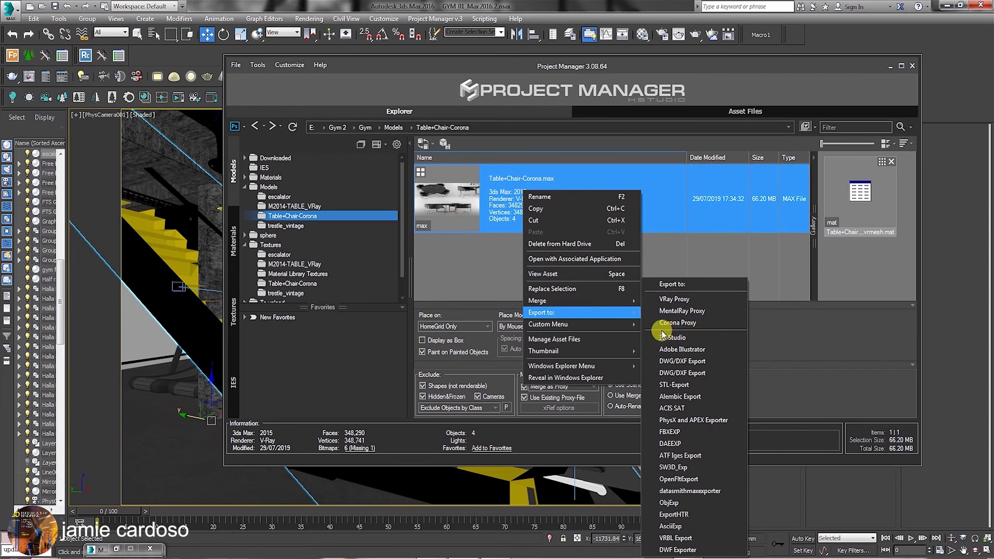
mouse_move(555, 350)
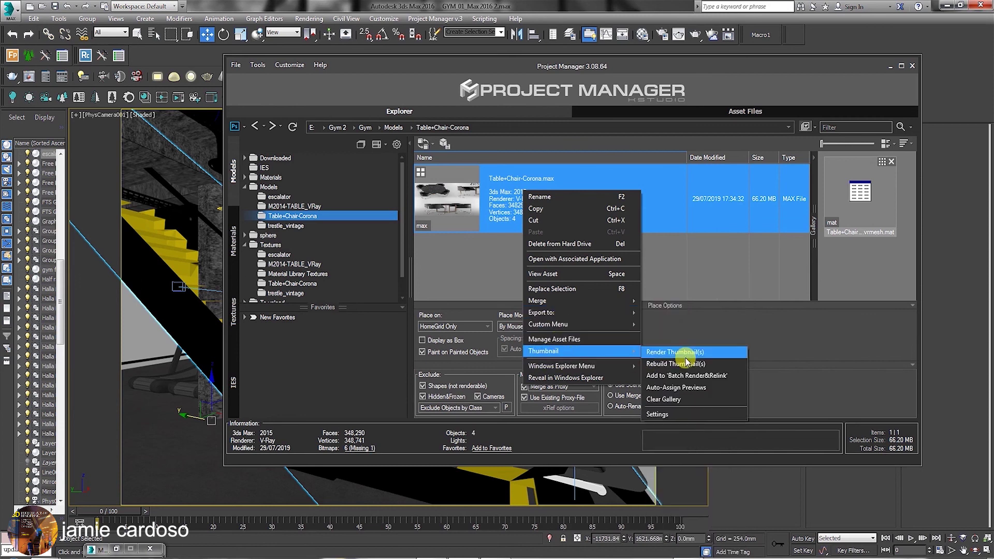